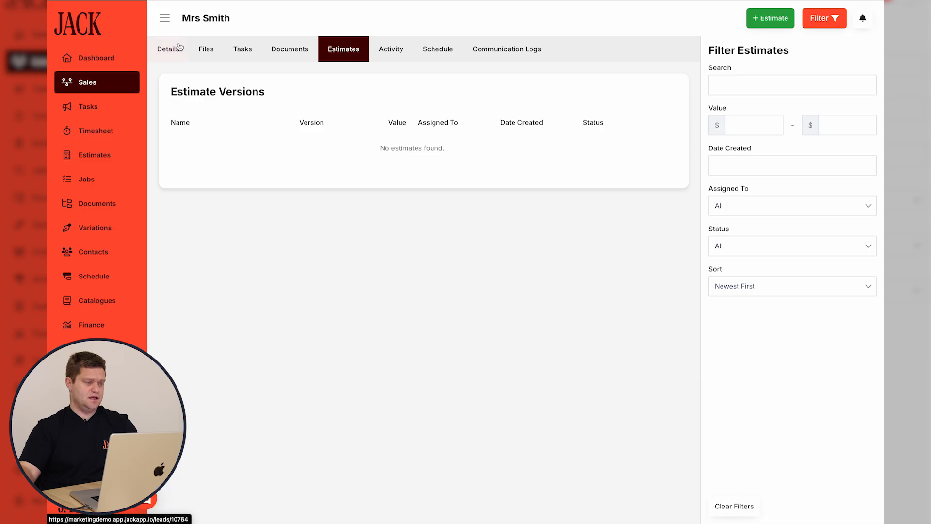
- Start a new estimate for the lead, named "New Homes - " plus the client's name, with the Single Storey project type
left_click(349, 52)
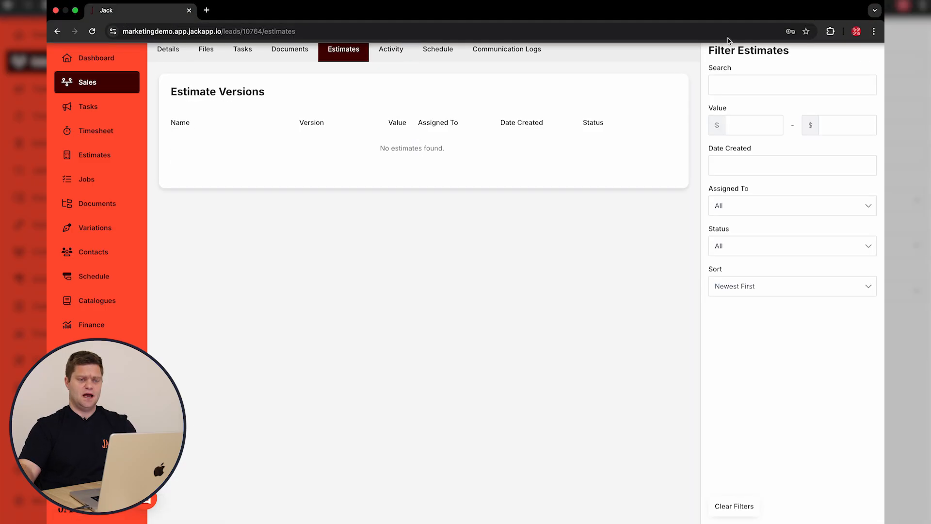
left_click(774, 20)
left_click(692, 58)
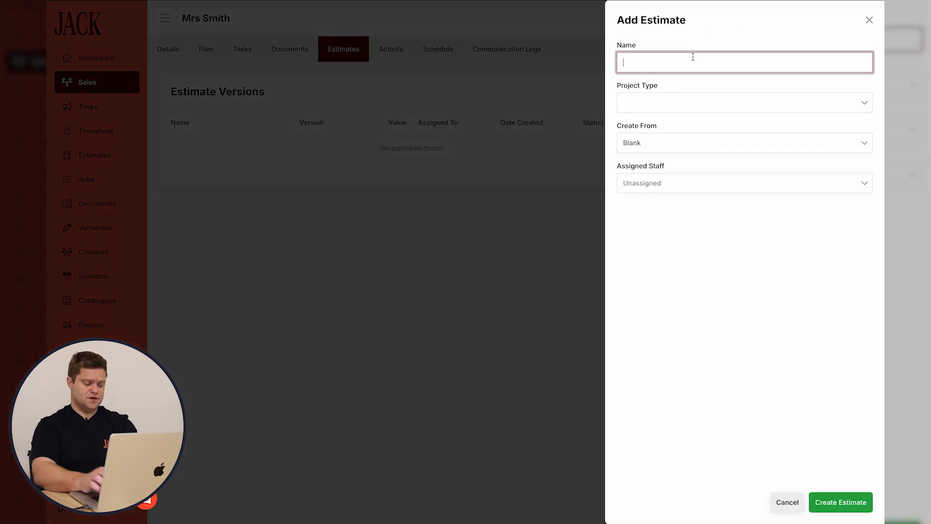
type("New Homes - ")
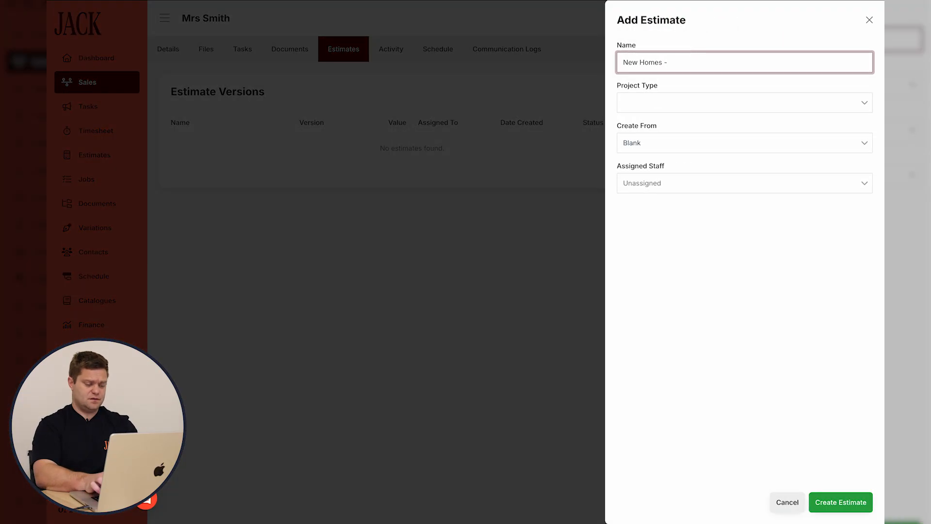
type("Mrs Smith")
key("Tab")
left_click(663, 144)
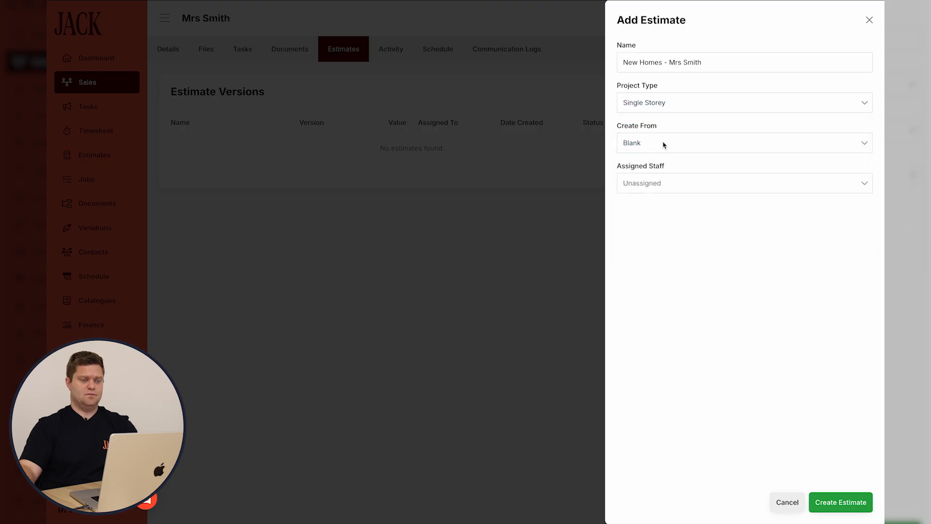
- Base the new estimate on the Single Storey Template and create it
left_click(698, 143)
left_click(667, 187)
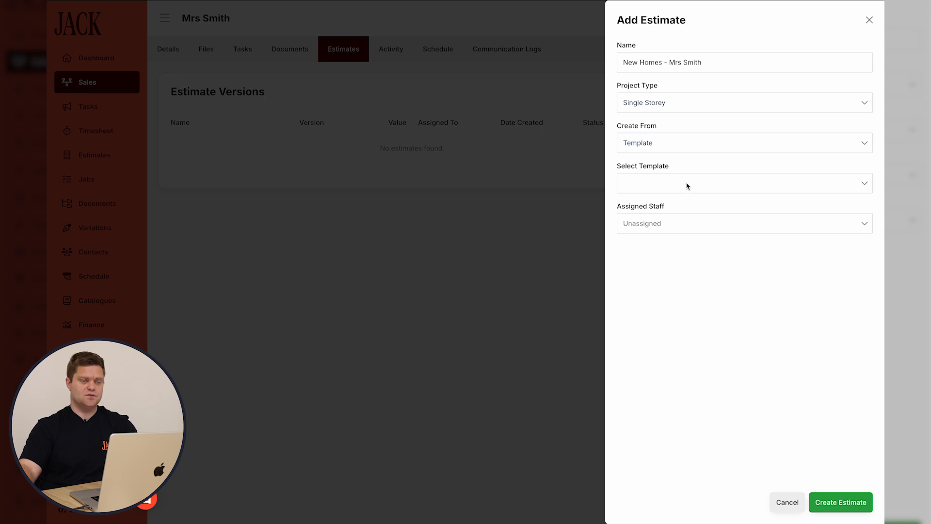
left_click(687, 183)
left_click(653, 205)
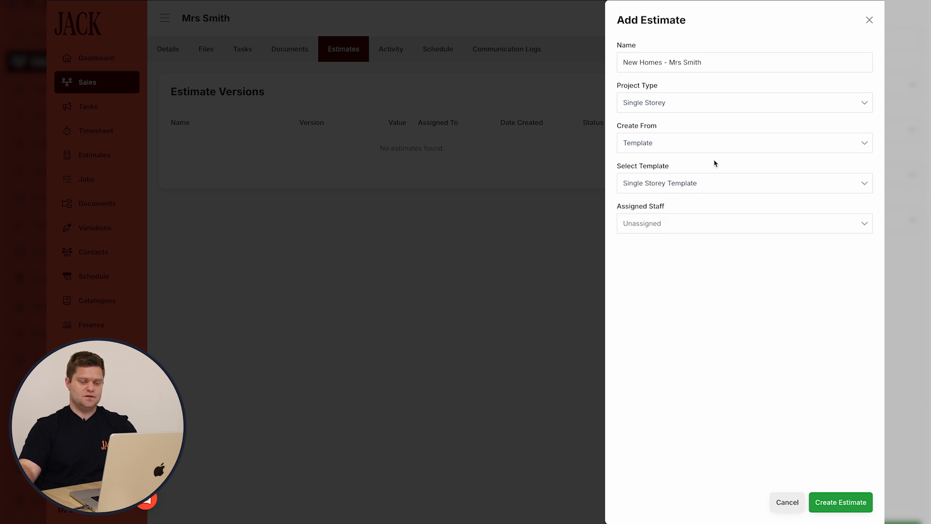
left_click(860, 499)
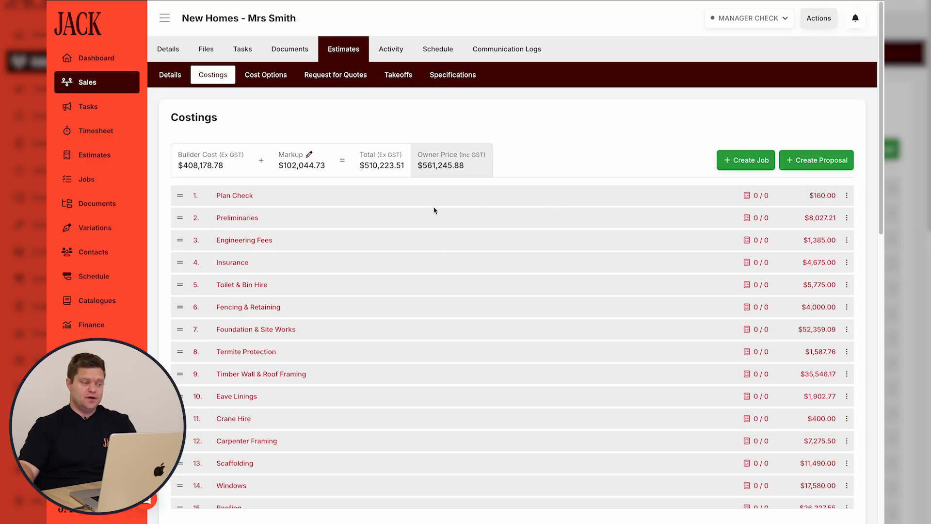
- Assign the handyman contractor to the single storey crane allowance item in the Crane Hire costings
scroll(434, 209, "down", 5)
scroll(455, 263, "down", 5)
scroll(509, 245, "up", 10)
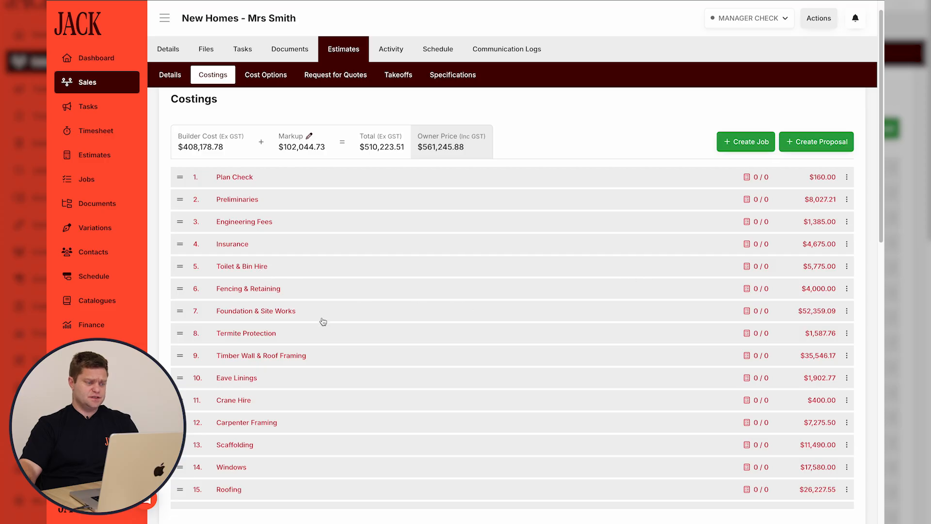
scroll(335, 325, "down", 1)
left_click(267, 385)
scroll(315, 310, "down", 3)
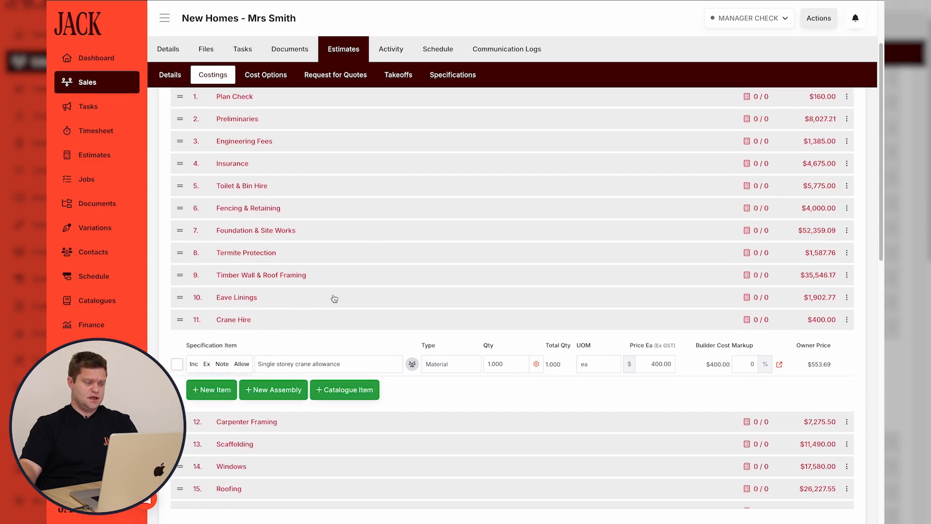
left_click_drag(259, 364, 355, 367)
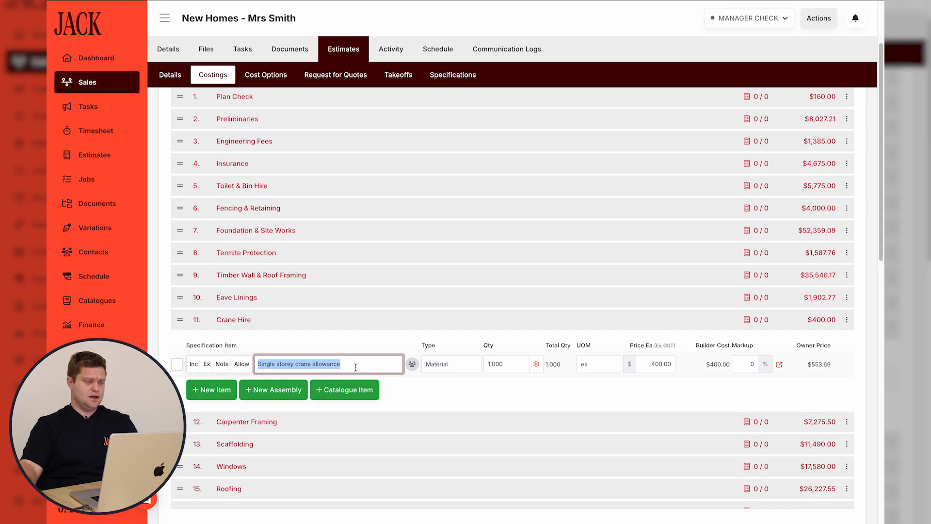
left_click(412, 364)
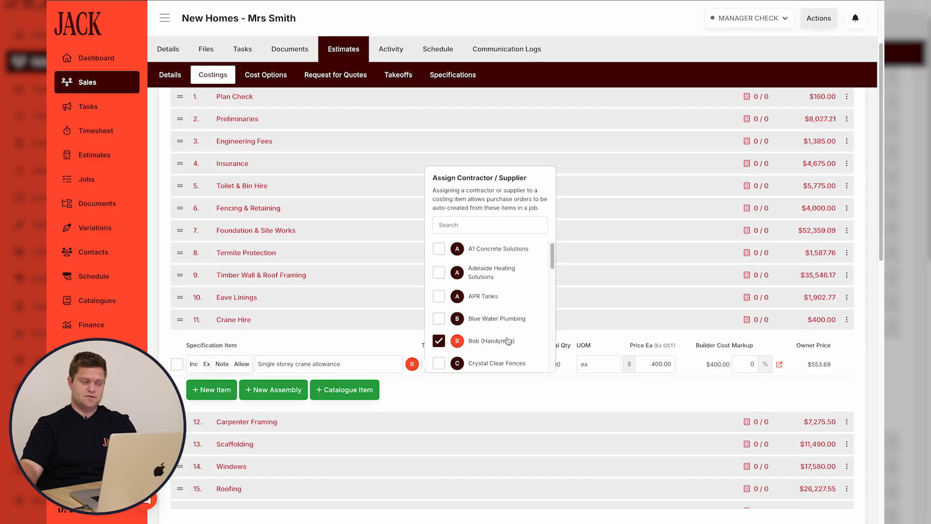
left_click(530, 390)
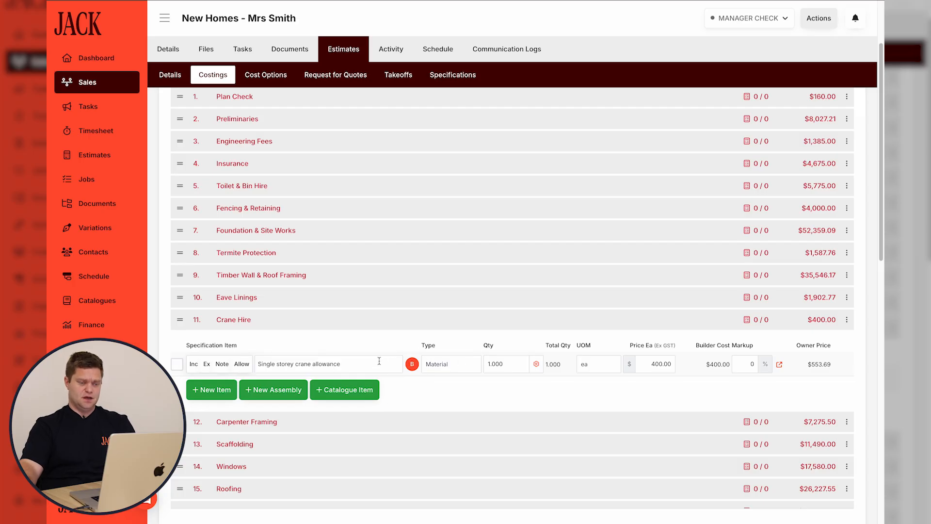
- Set the crane allowance item's quantity to 2 and its markup to 20%, and collapse the Crane Hire category
left_click(508, 364)
type("2")
key("Return")
left_click(751, 364)
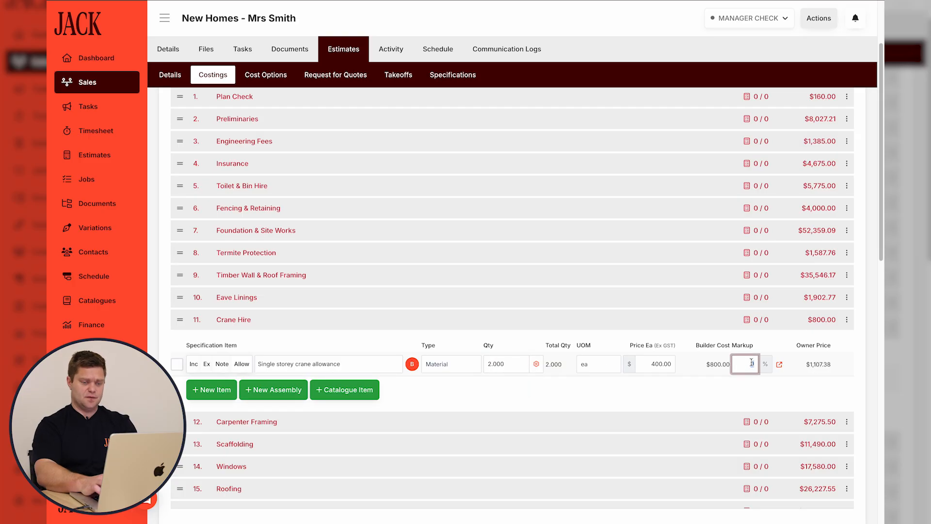
type("20")
key("Return")
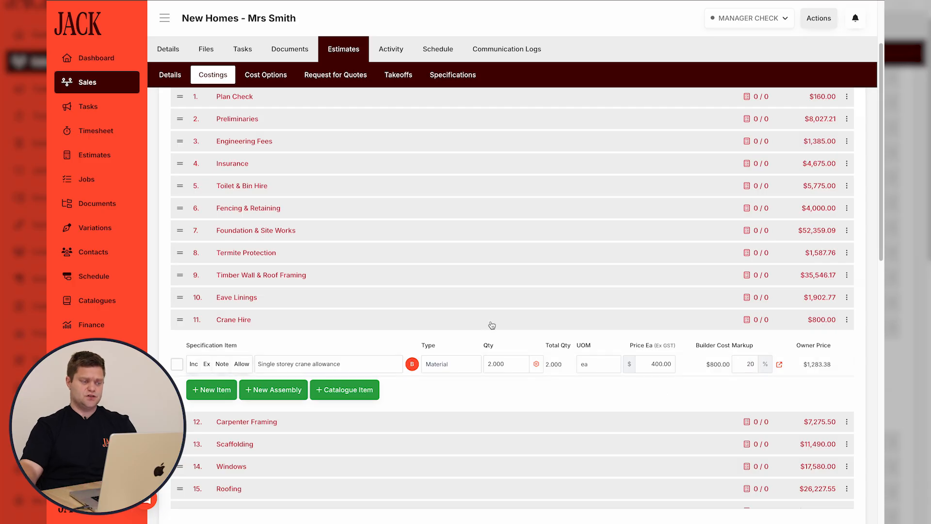
left_click(492, 323)
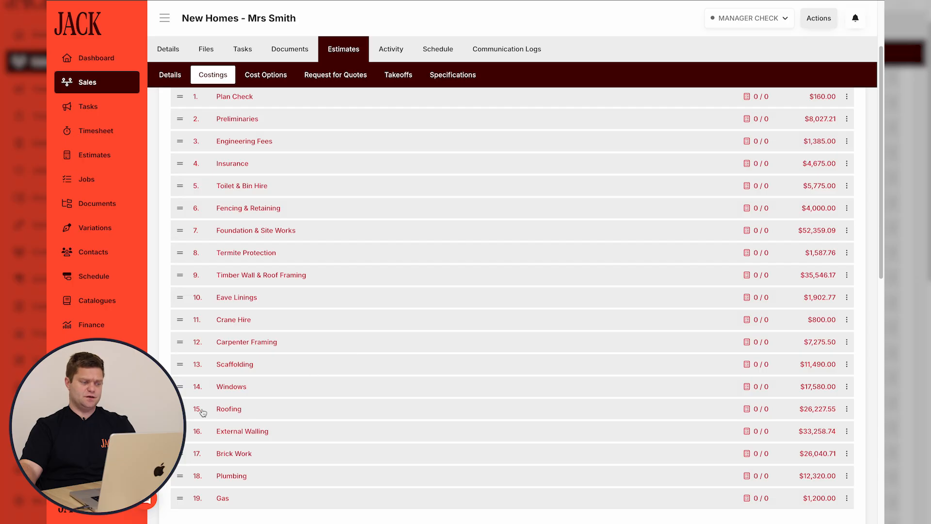
- Examine the first Colorbond roofing item in the Roofing costings and its matching entry in the estimate's Specifications
left_click(256, 409)
scroll(291, 369, "down", 4)
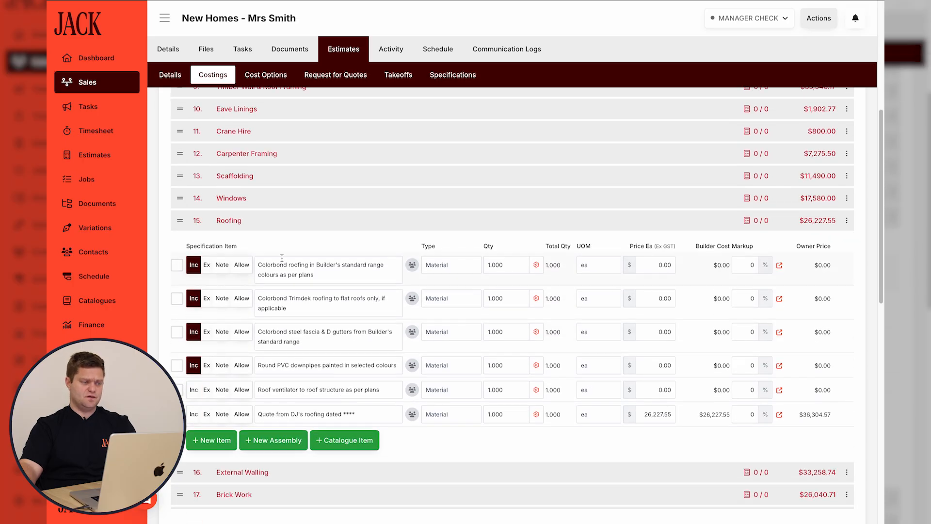
left_click_drag(257, 265, 313, 273)
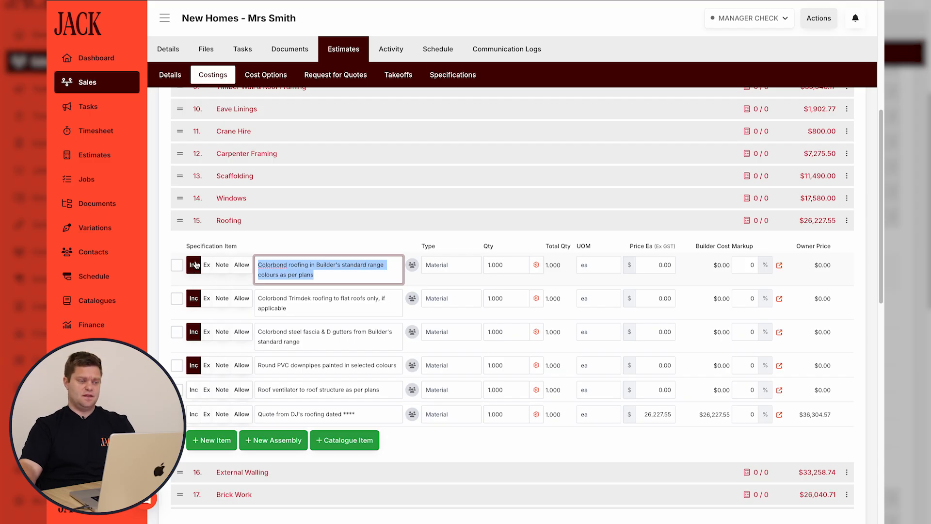
left_click(306, 230)
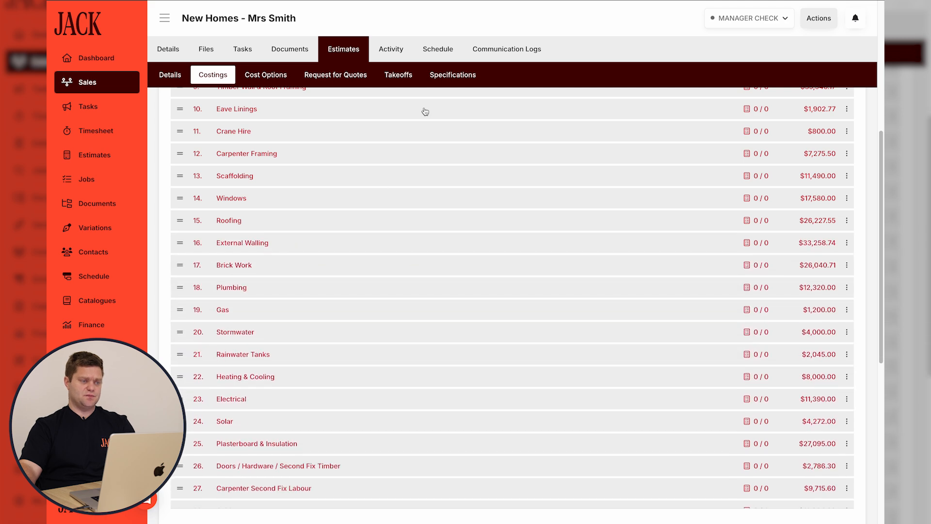
left_click(448, 75)
left_click(270, 393)
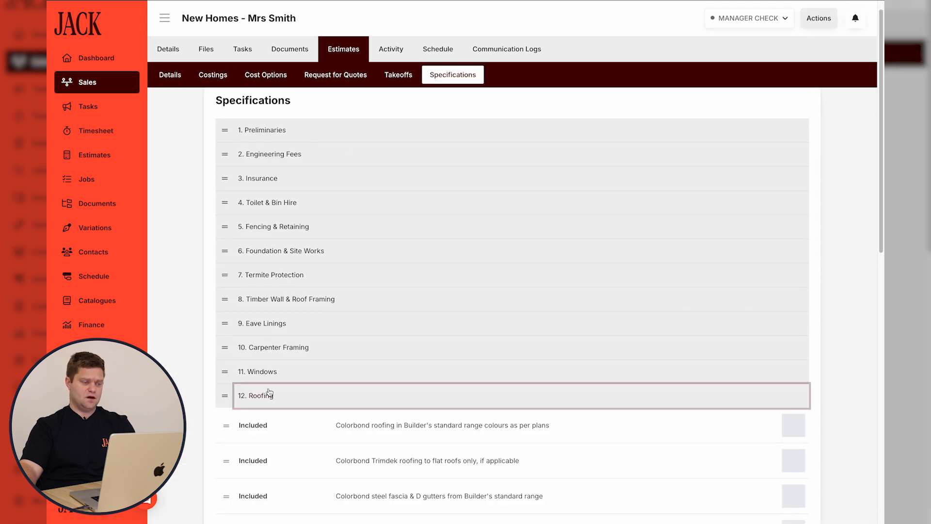
scroll(338, 332, "down", 2)
double_click(244, 341)
left_click_drag(334, 341, 551, 347)
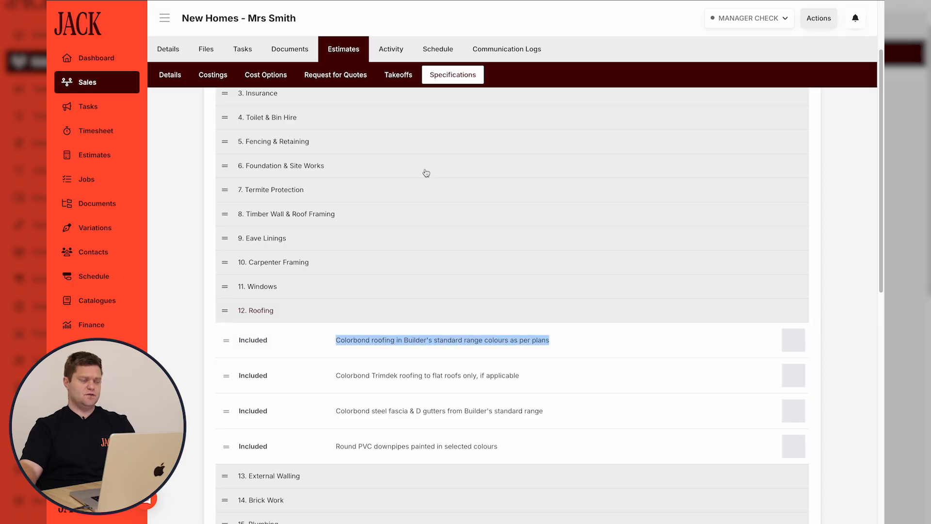
- Change the first Colorbond roofing item in the costings to an allowance priced at $50,000
left_click(213, 74)
scroll(301, 291, "down", 3)
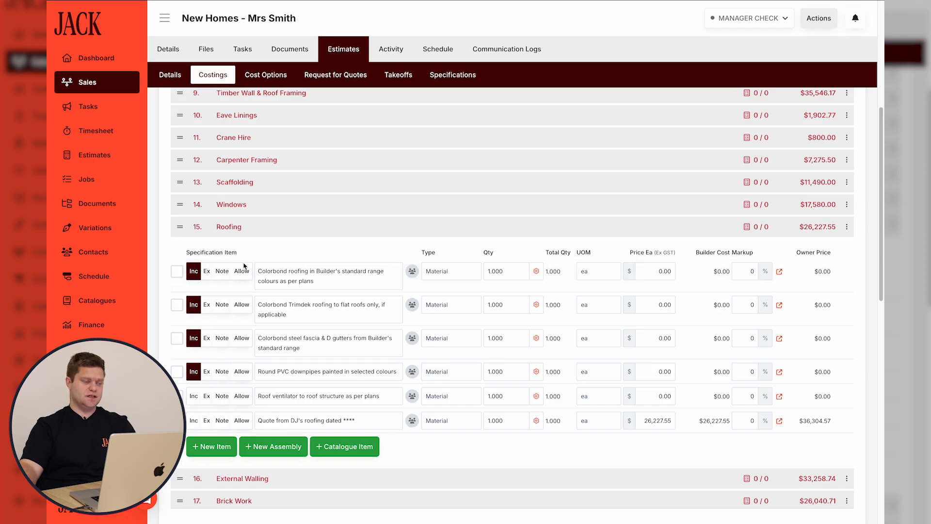
left_click(241, 271)
left_click(653, 271)
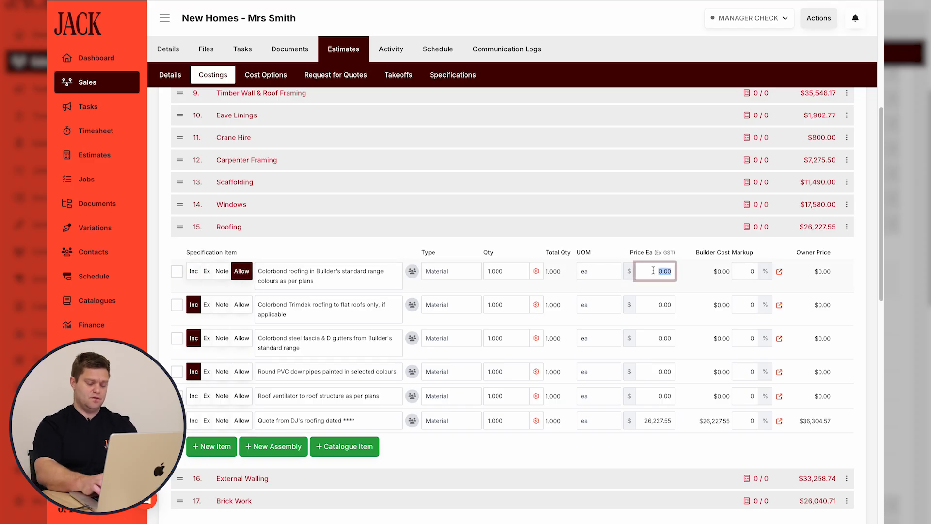
type("50000")
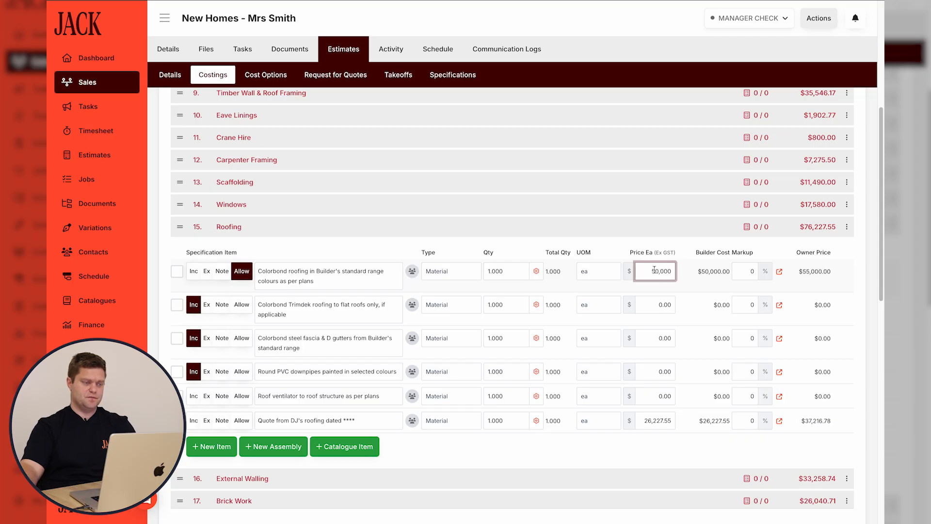
left_click(296, 228)
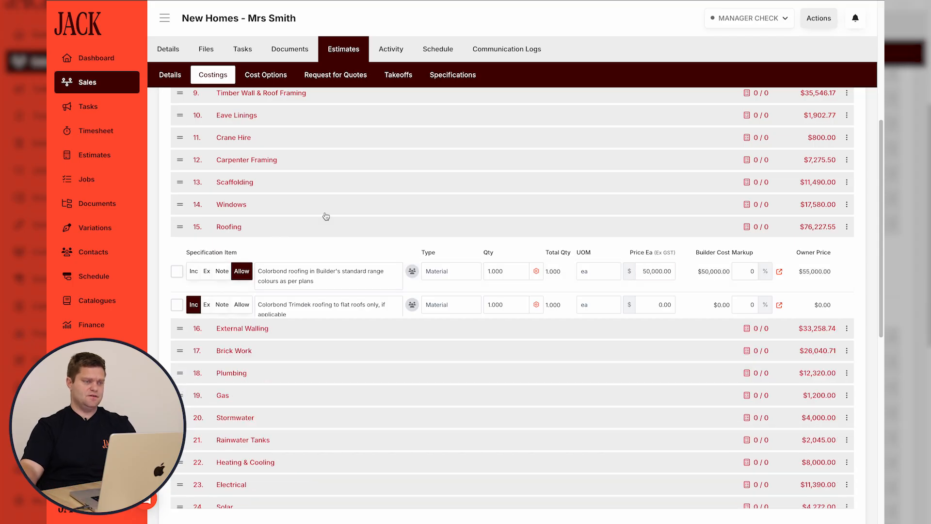
- Check how the Colorbond roofing allowance is worded under Roofing in the Specifications
left_click(455, 78)
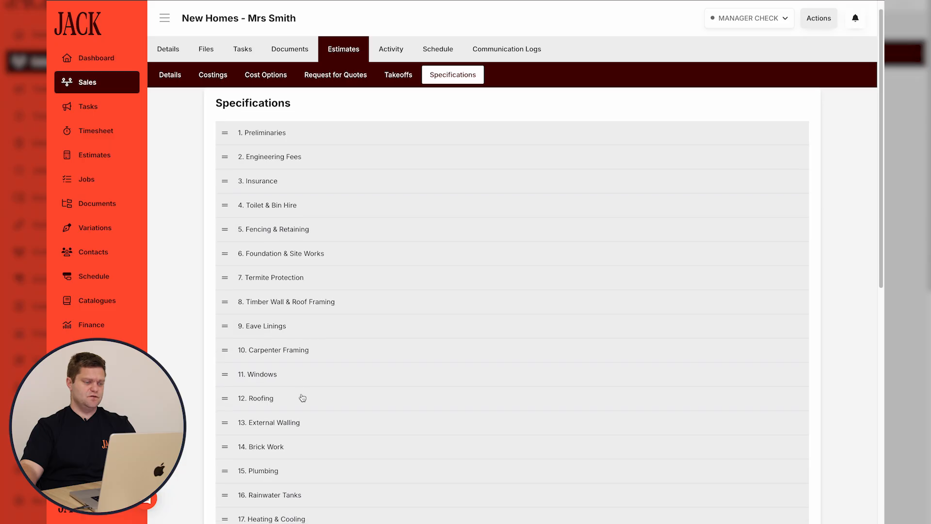
left_click(303, 398)
scroll(308, 341, "down", 2)
left_click_drag(239, 343, 581, 347)
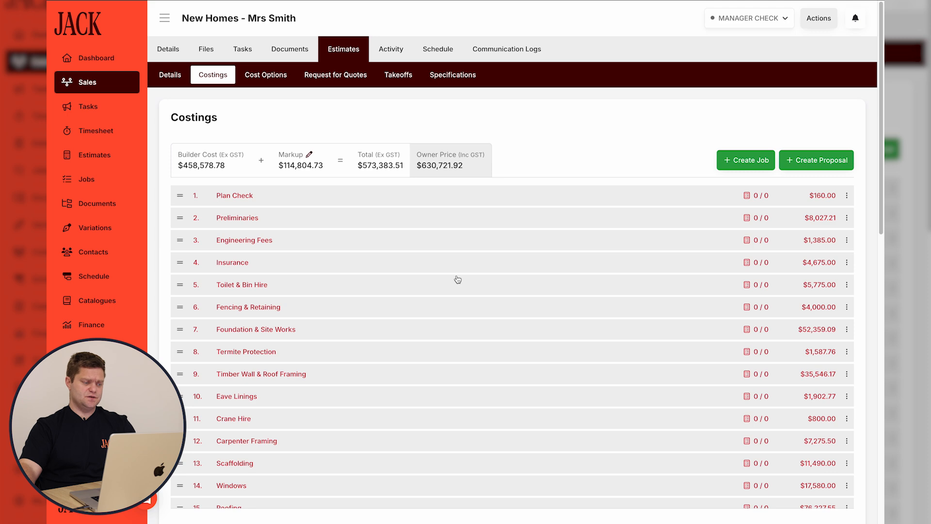
- Switch the first Colorbond roofing item in the Roofing costings back to included and clear its price
scroll(366, 316, "down", 2)
scroll(251, 418, "down", 2)
left_click(278, 389)
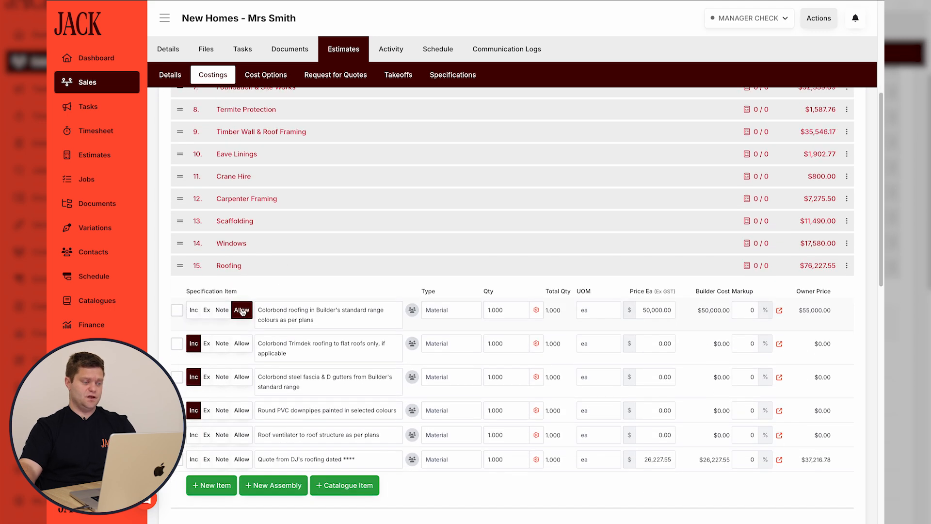
left_click(194, 309)
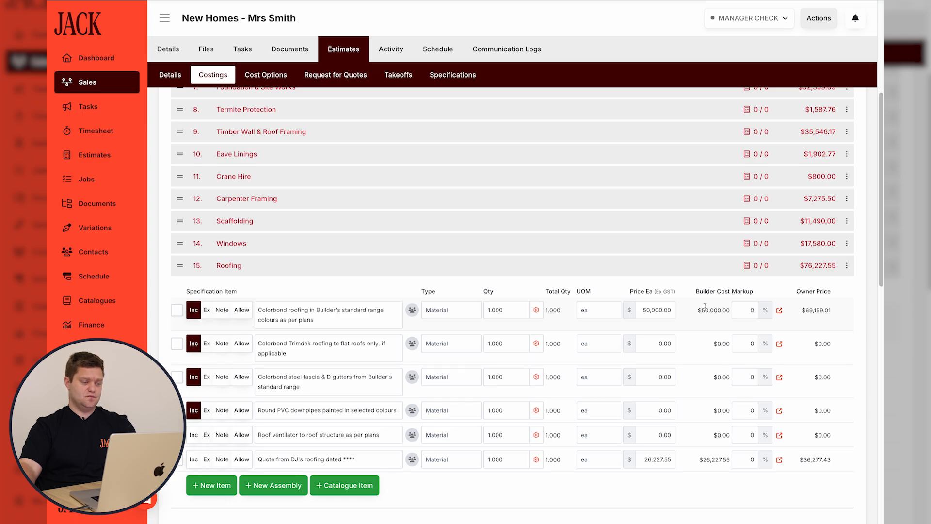
left_click(661, 308)
key("BackSpace")
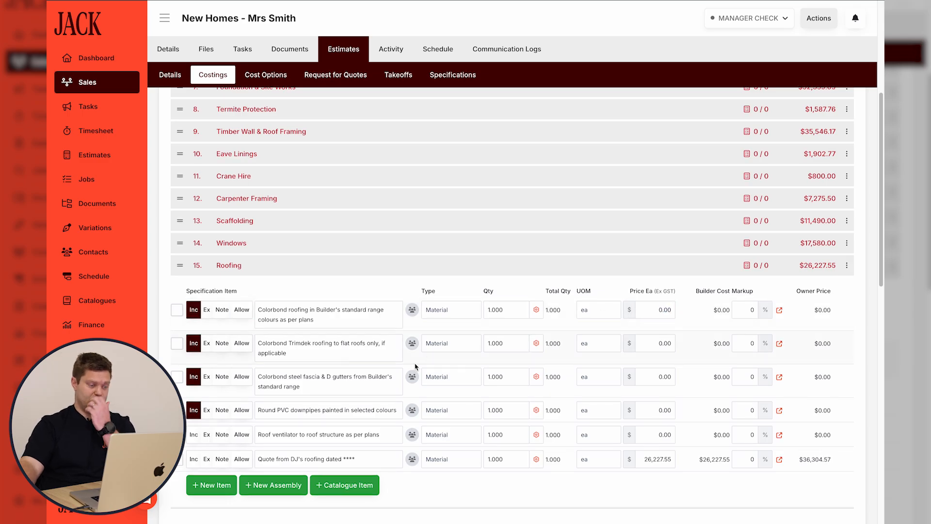
- Turn the roofing quote item into "Roofing per m2" with unit m2 and a price of $50.55 each
scroll(315, 397, "down", 1)
left_click(360, 398)
triple_click(360, 398)
type("Roofing per m2")
key("Tab")
left_click(604, 398)
left_click(586, 357)
left_click(659, 400)
type("50.55")
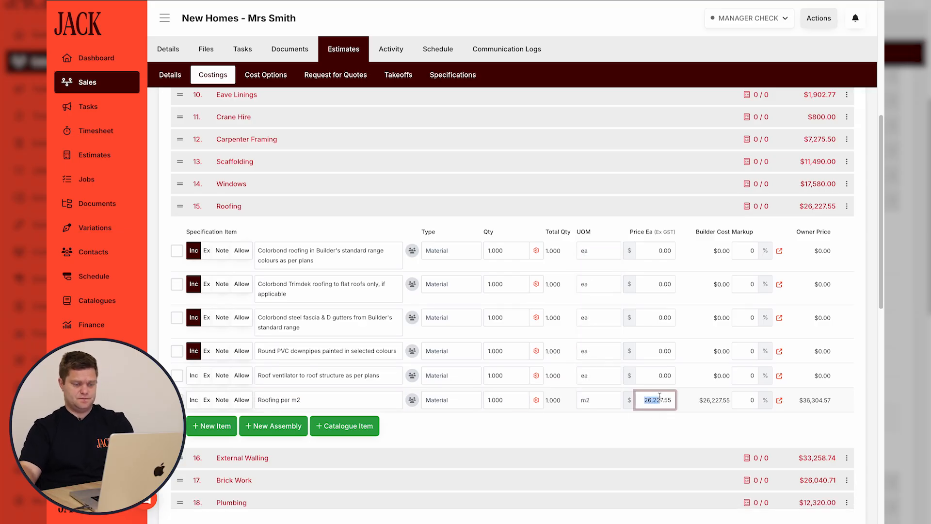
left_click(663, 419)
- Open a takeoff for the Roofing per m2 item's quantity and upload the house floor plan file
left_click(501, 400)
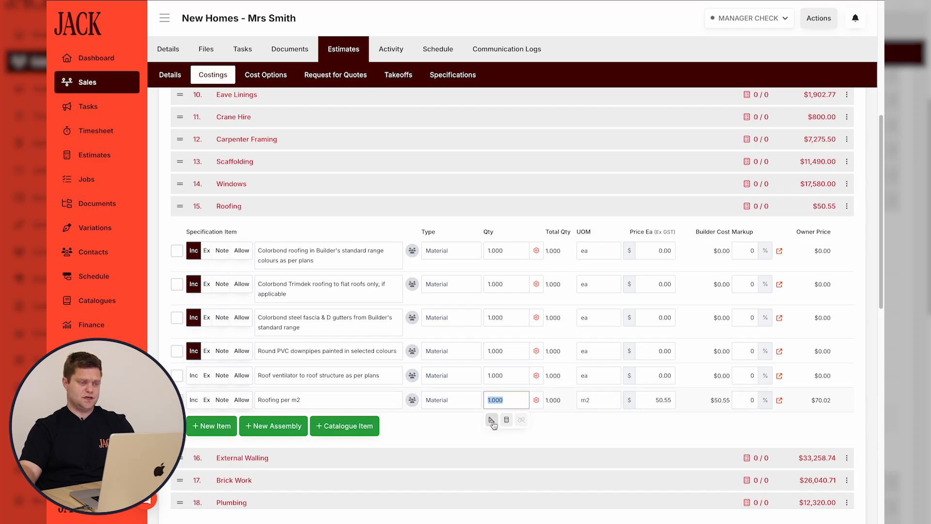
left_click(491, 419)
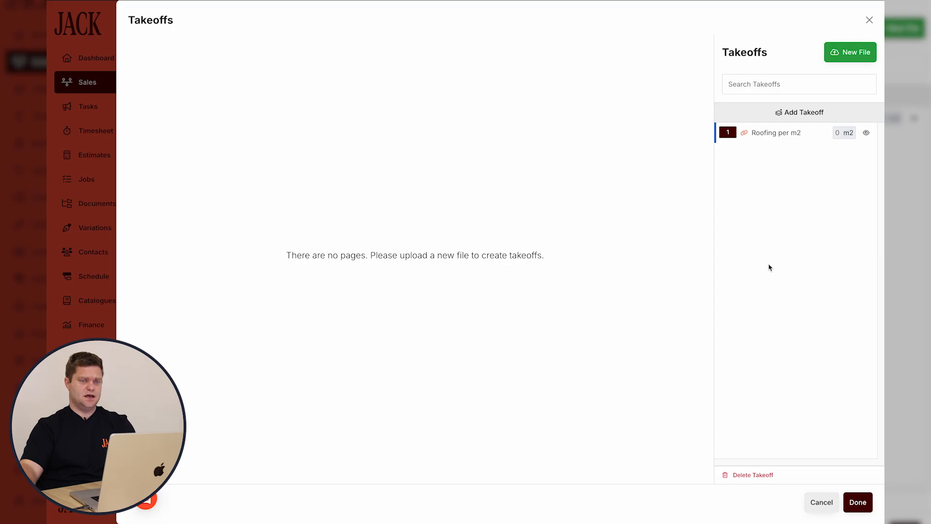
left_click(846, 59)
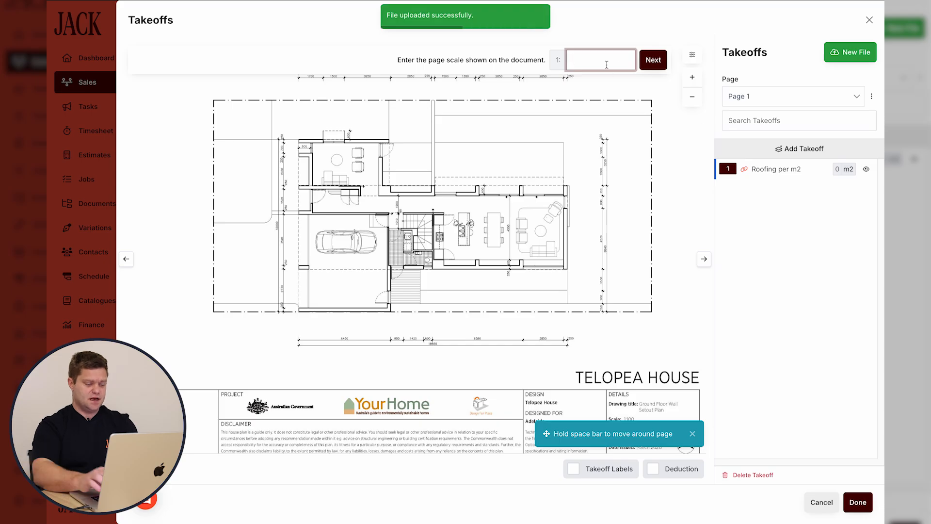
- Set the plan's page scale to 1:100 and calibrate it along the garage's 6450 mm dimension
type("100")
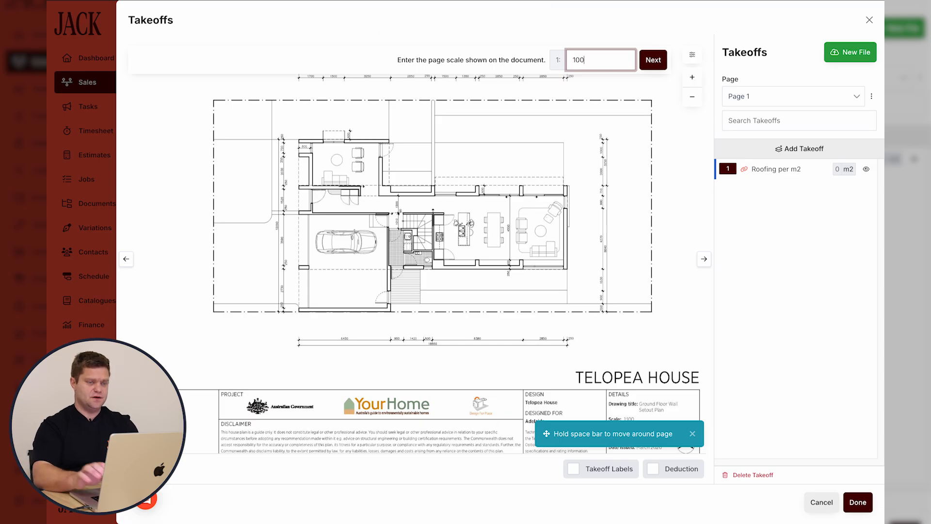
key("Return")
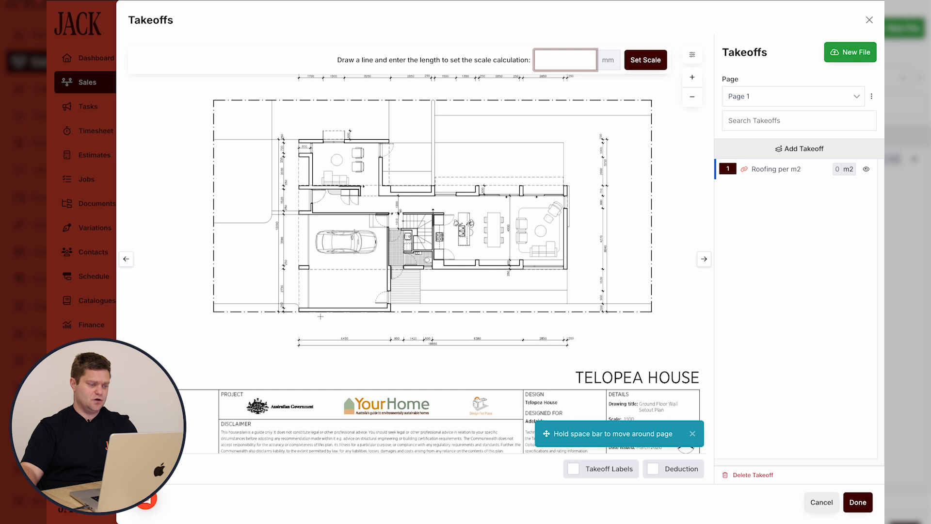
scroll(320, 317, "up", 5)
mouse_move(237, 402)
left_mouse_down()
mouse_move(544, 395)
mouse_move(587, 405)
left_mouse_up()
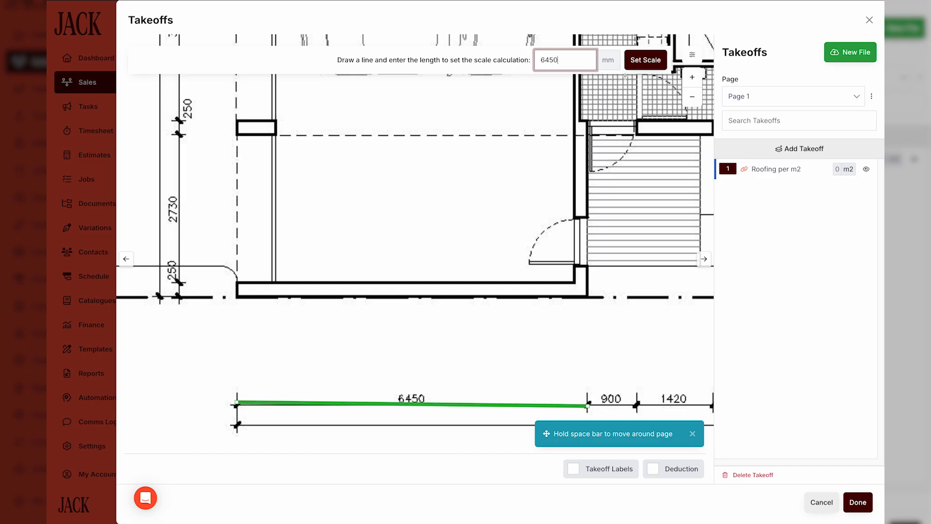
left_click(645, 59)
- Trace the whole house footprint as a polygon of about 150 m2 and apply it to the Roofing per m2 quantity
scroll(485, 213, "down", 4)
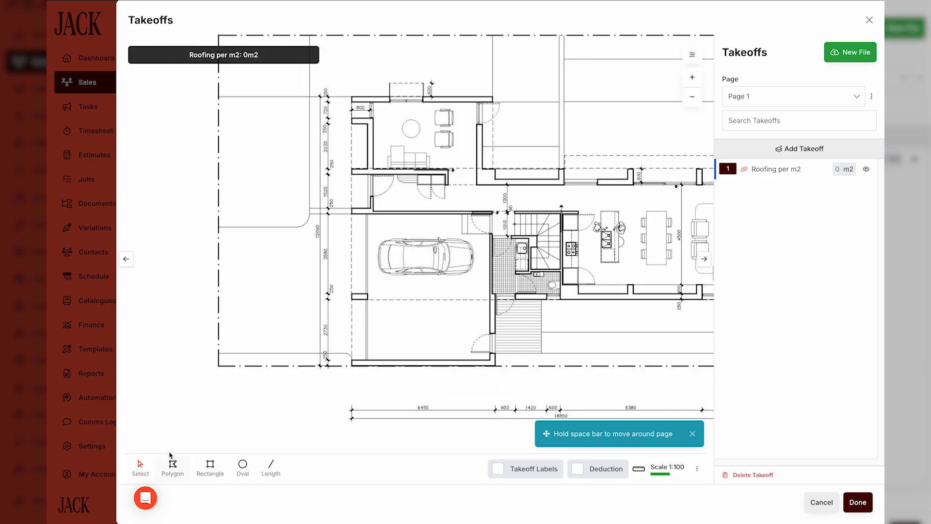
left_click(173, 464)
left_click(352, 96)
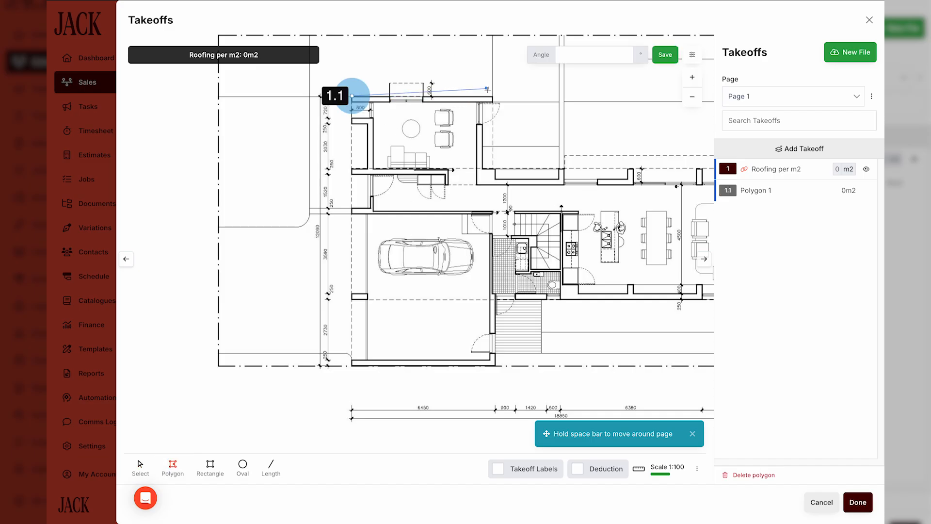
left_click(488, 96)
left_click(489, 170)
left_click_drag(583, 195, 411, 178)
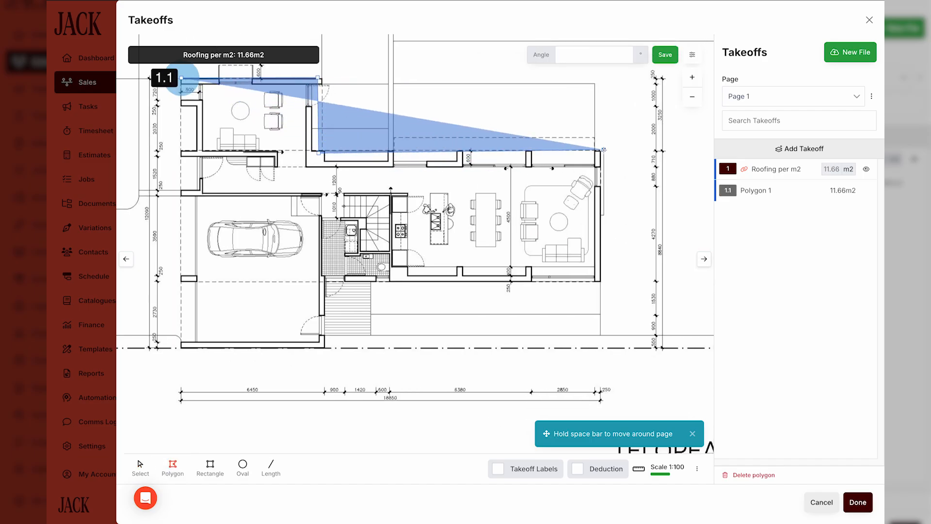
left_click(604, 150)
left_click(604, 283)
left_click(320, 281)
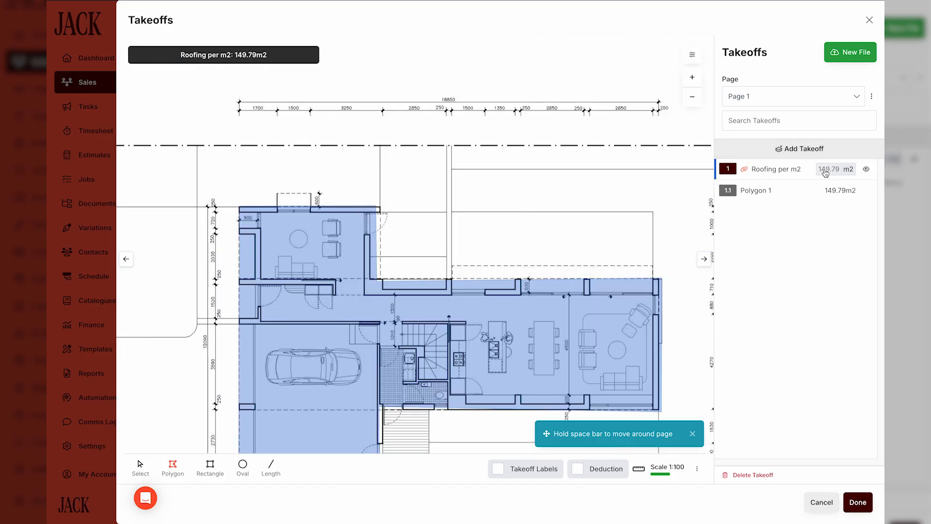
left_click(858, 502)
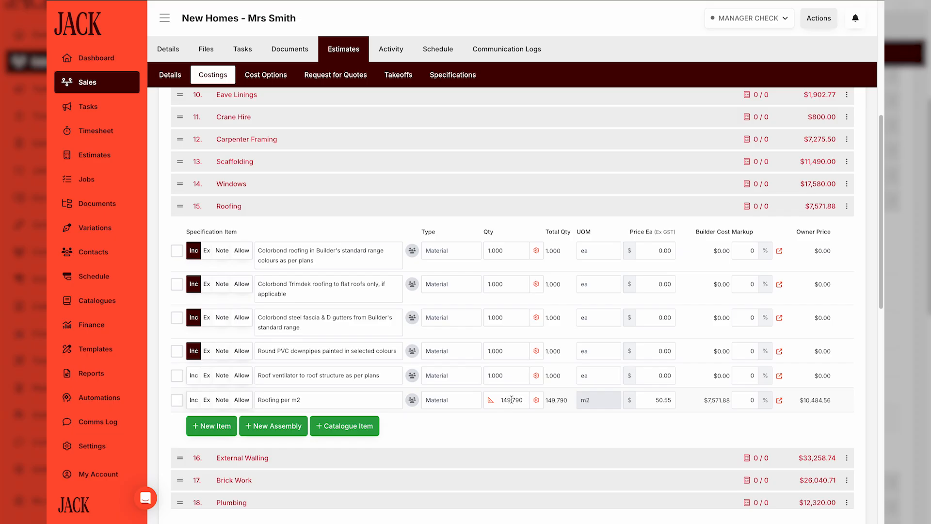
- Unlink the takeoff from the Roofing per m2 item's quantity
left_click(520, 396)
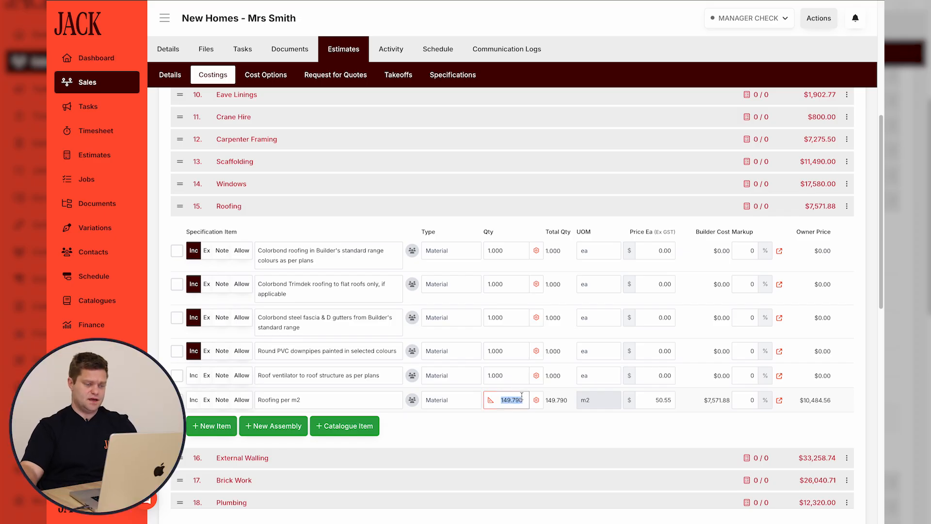
left_click(535, 409)
left_click(499, 401)
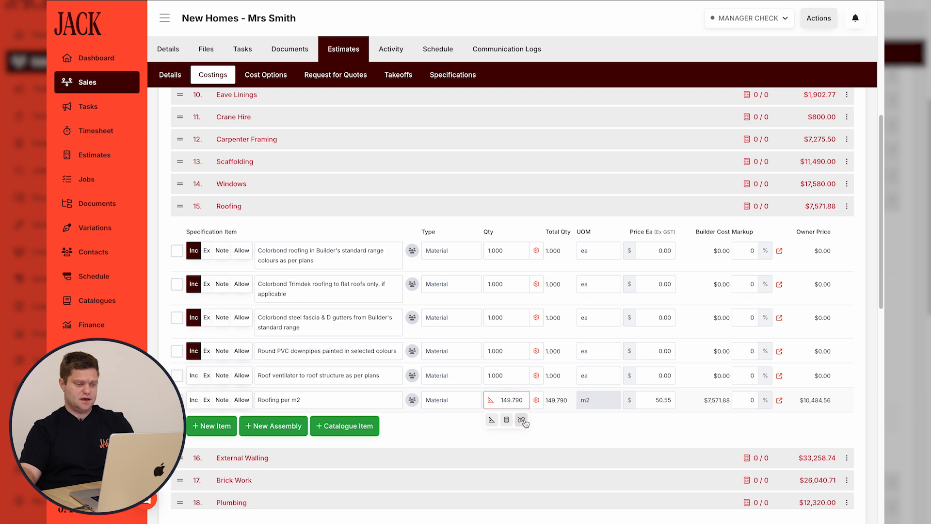
left_click(521, 419)
- Calculate the Roofing per m2 item's quantity with the formula Roofing per m2 × .3 + Roofing per m2 and save it
left_click(509, 398)
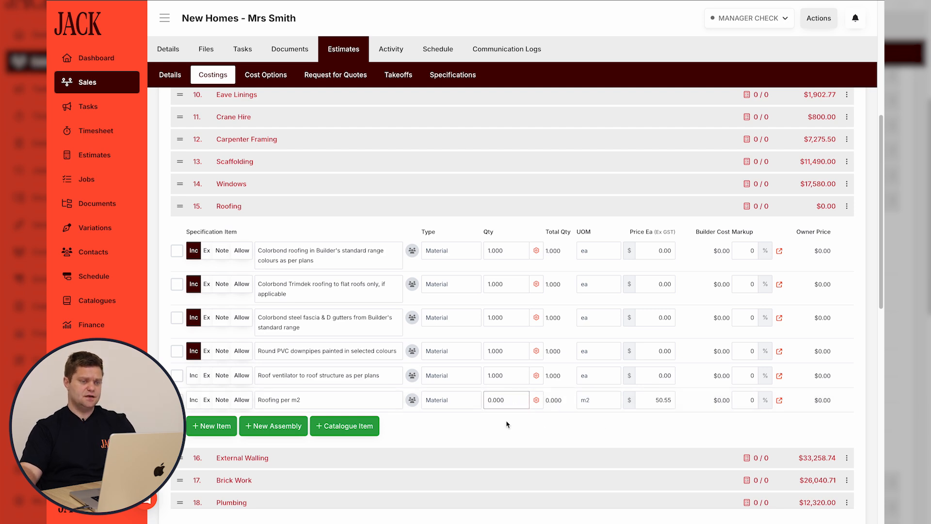
left_click(506, 420)
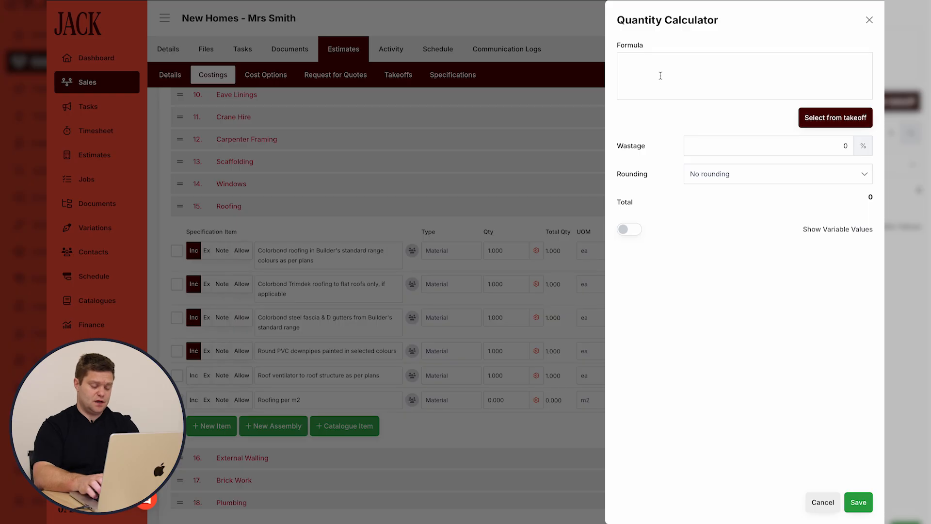
type("@")
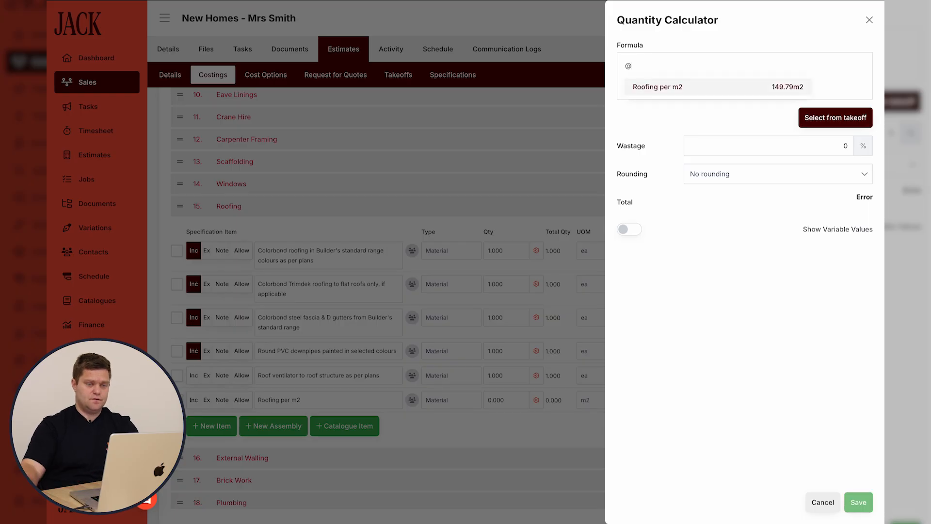
left_click(658, 91)
type("*")
key("BackSpace")
type("*.3")
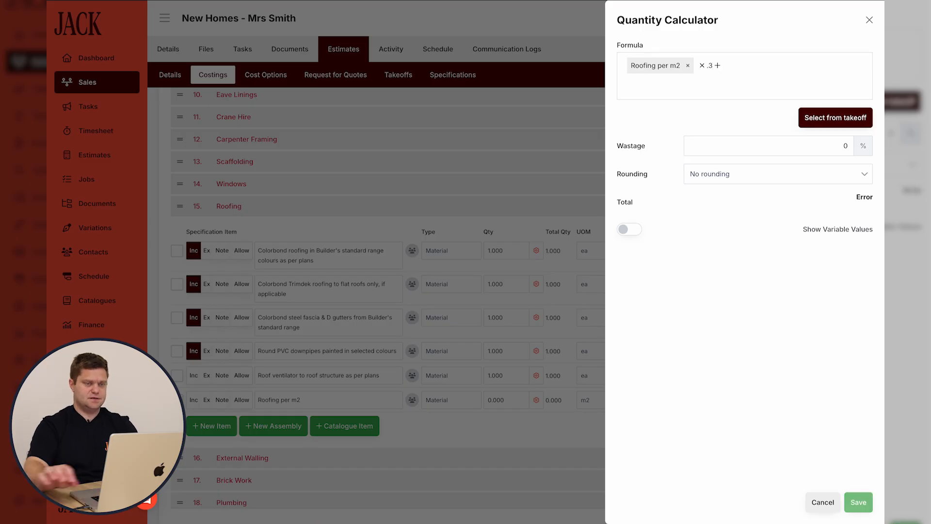
type("@")
key("Return")
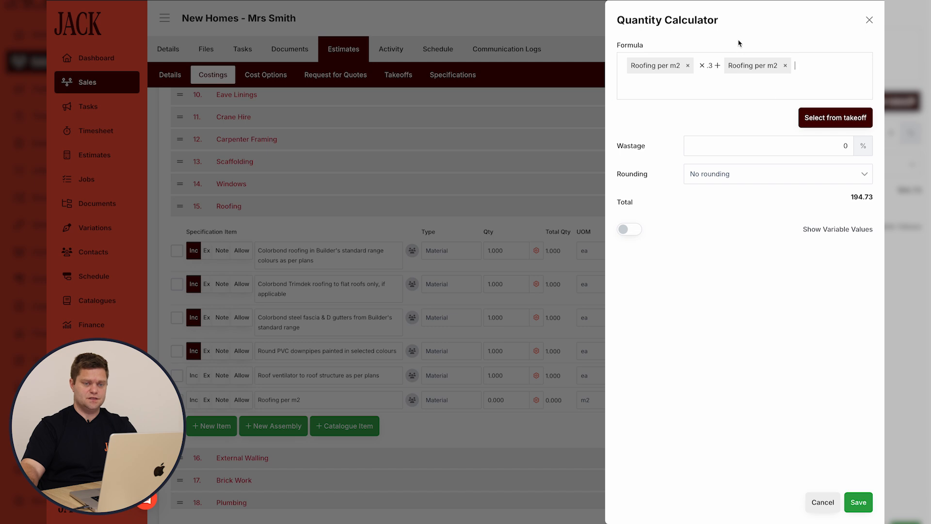
left_click(858, 502)
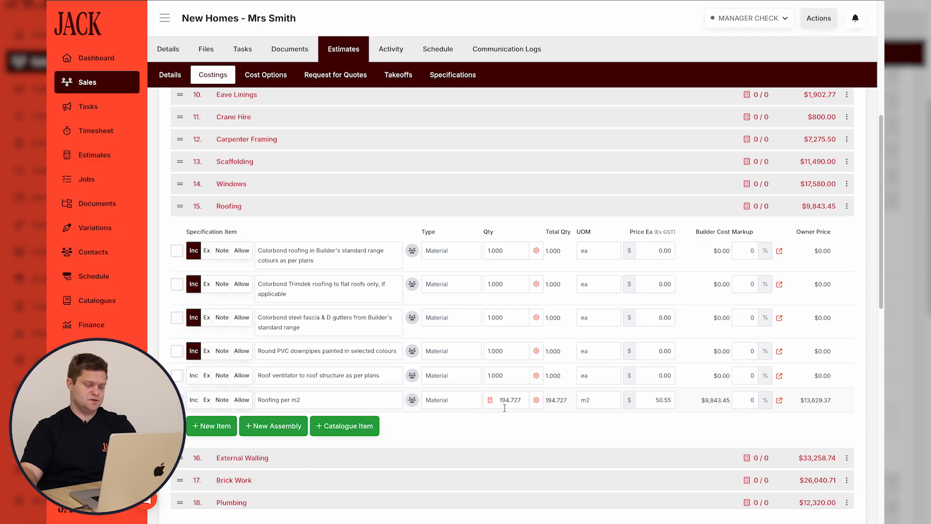
- Add three new takeoffs to the floor plan page and rename the first of them External Wall m2
left_click(398, 74)
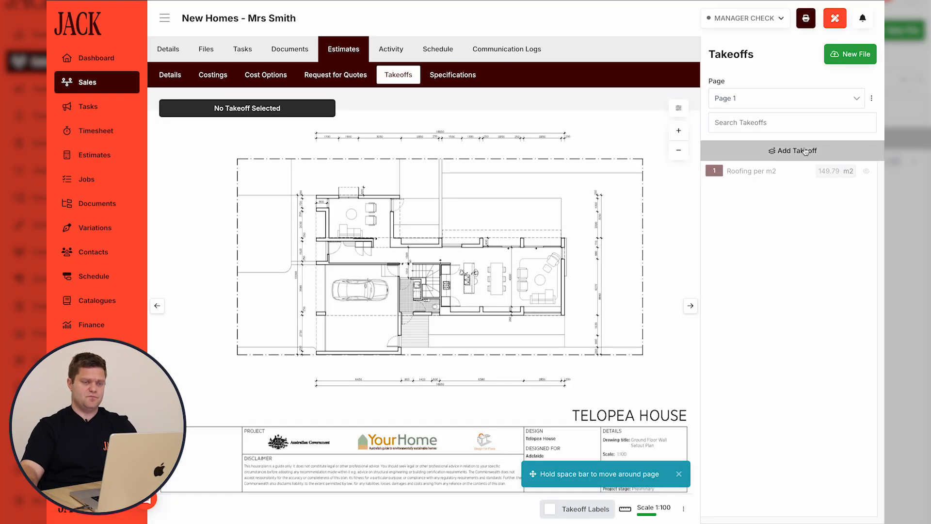
left_click(805, 151)
left_click(797, 151)
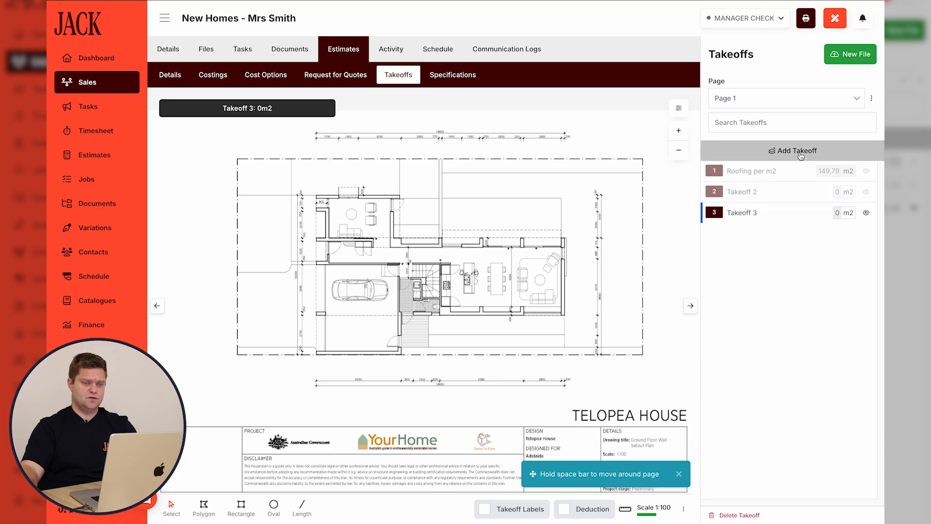
left_click(799, 152)
left_click(744, 193)
double_click(745, 193)
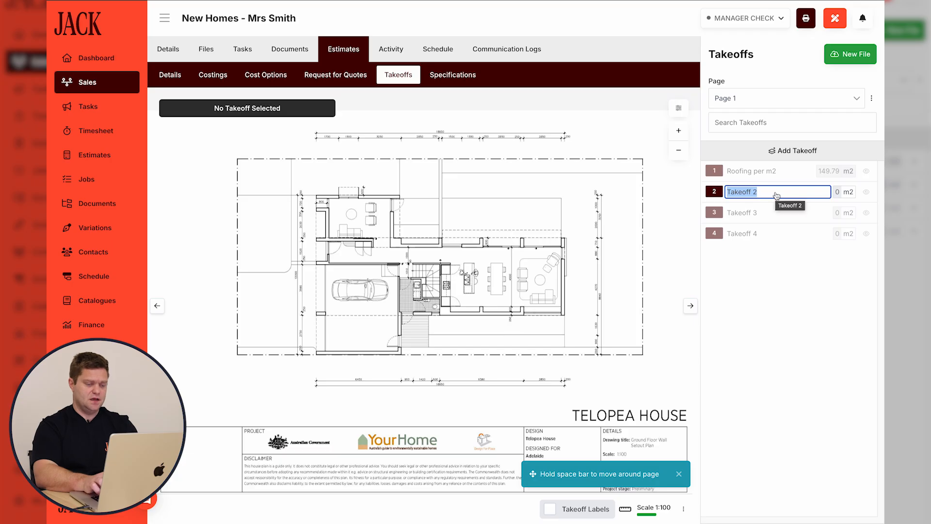
type("External Wall m2")
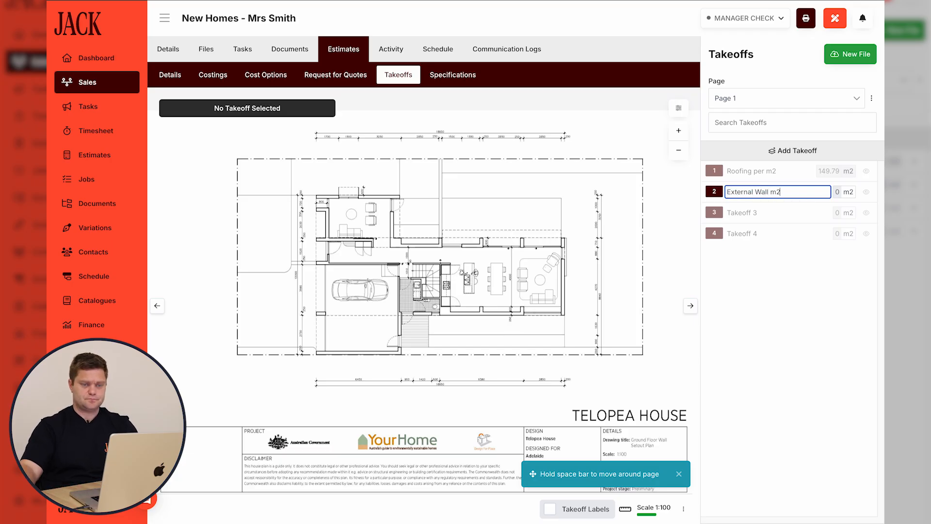
key("Return")
- Trace the house's external walls as a length line under External Wall m2 and give it a height of 2700 mm
left_click(796, 200)
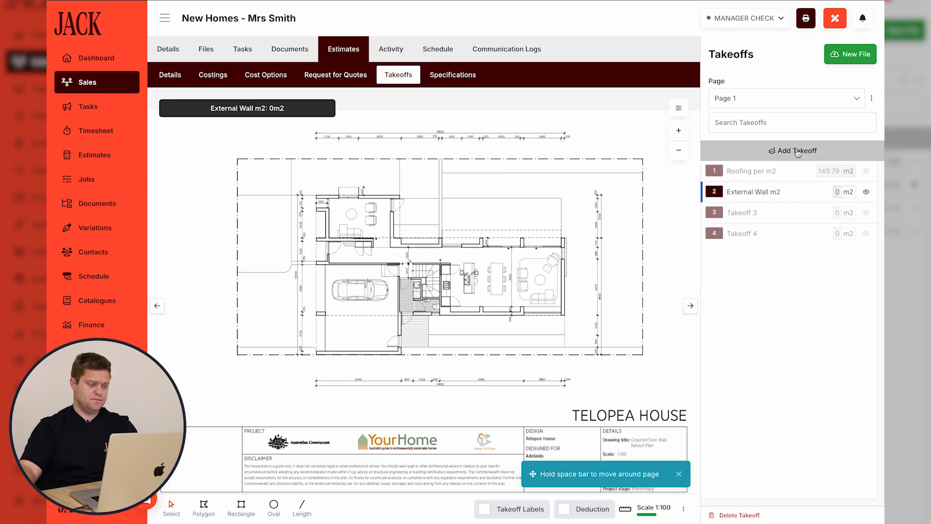
left_click(302, 507)
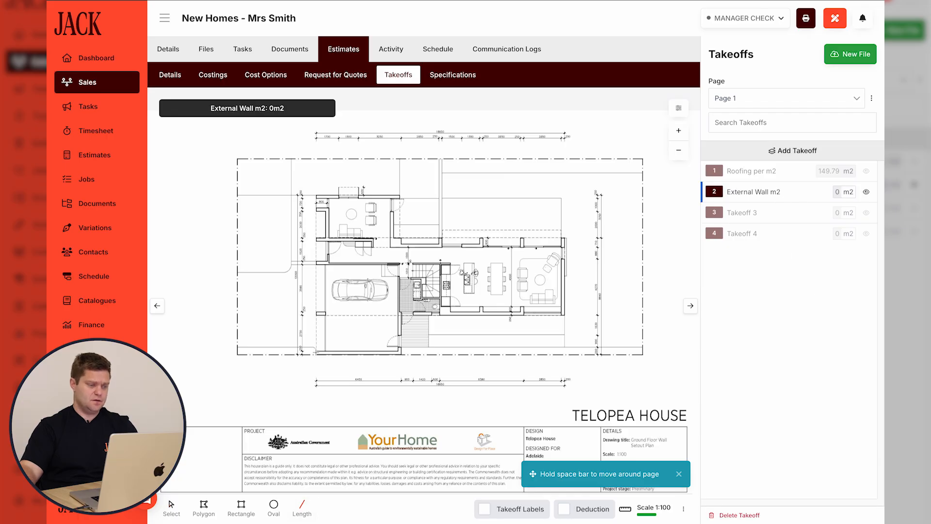
left_click(316, 352)
left_click(399, 352)
left_click(401, 311)
double_click(318, 352)
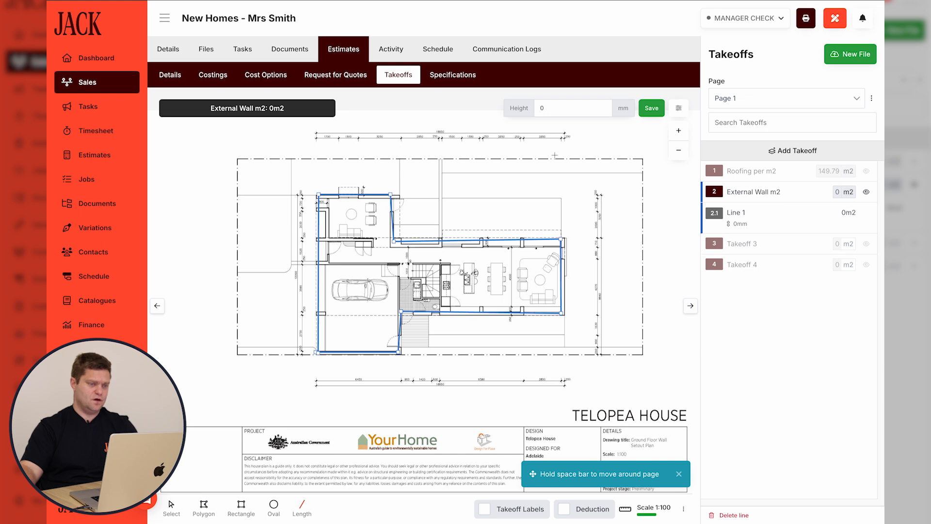
left_click(558, 109)
type("2700")
left_click(763, 330)
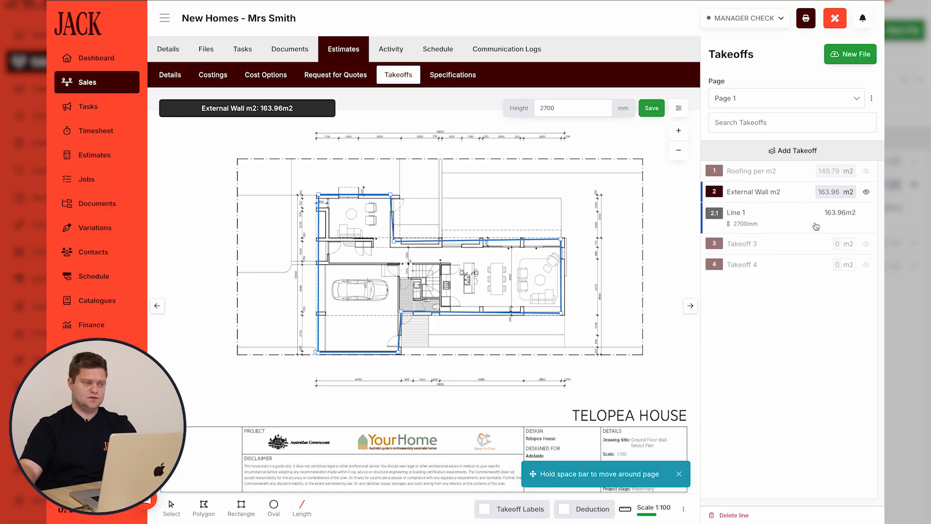
- In the Brick Work costings, zero the Essentials range face brick item's quantity and calculate it from the External Wall m2 takeoff
left_click(211, 74)
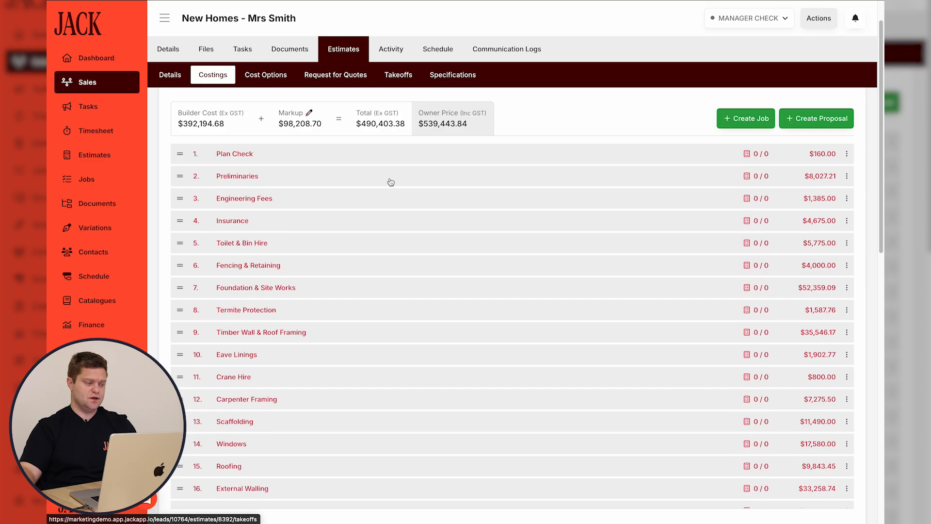
scroll(272, 374, "down", 3)
left_click(261, 398)
scroll(262, 399, "down", 2)
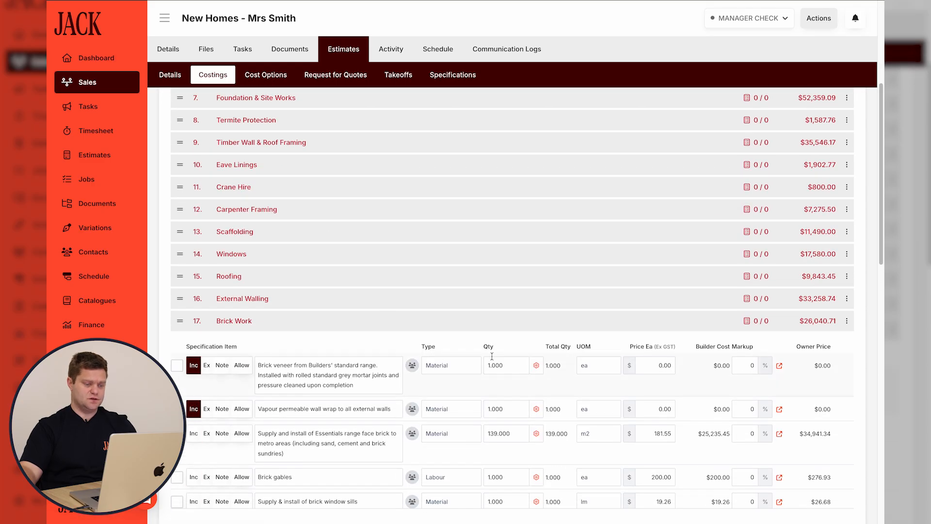
scroll(618, 370, "down", 2)
left_click(516, 364)
type("0")
left_click(535, 361)
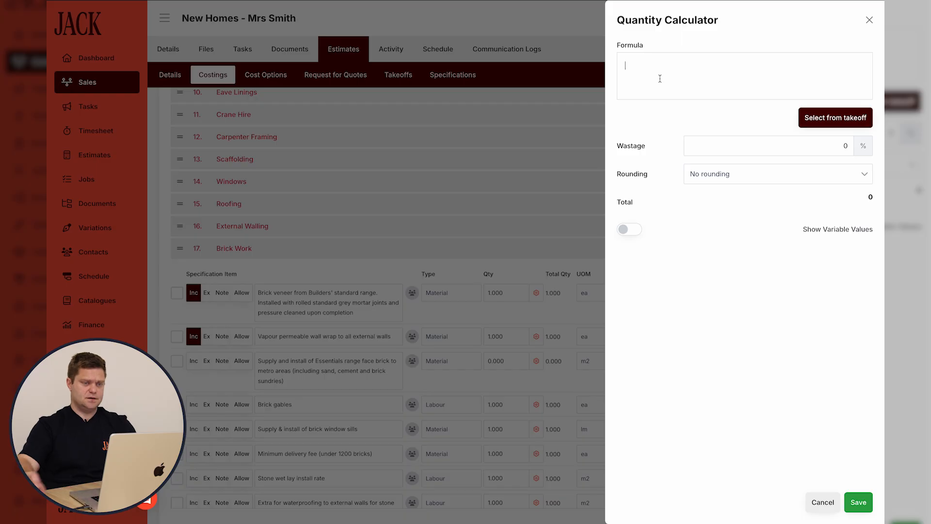
type("@")
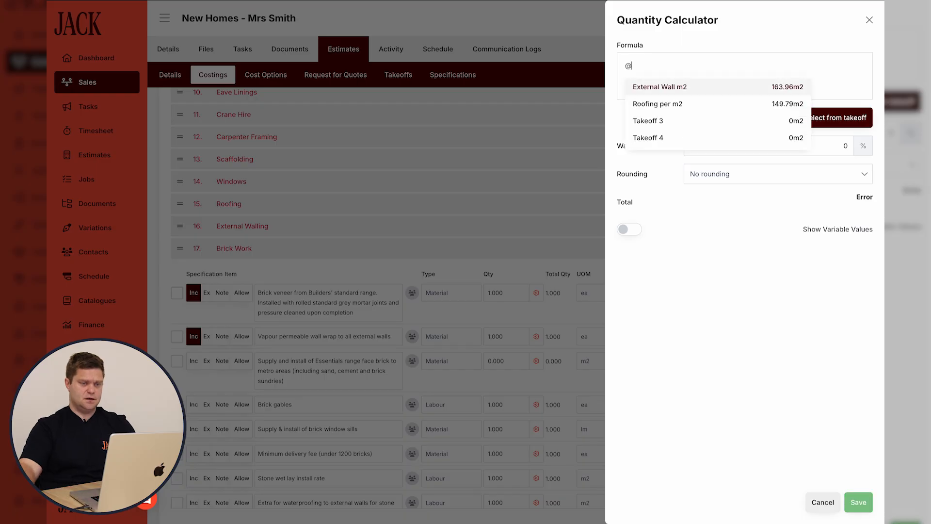
left_click(713, 85)
left_click(858, 502)
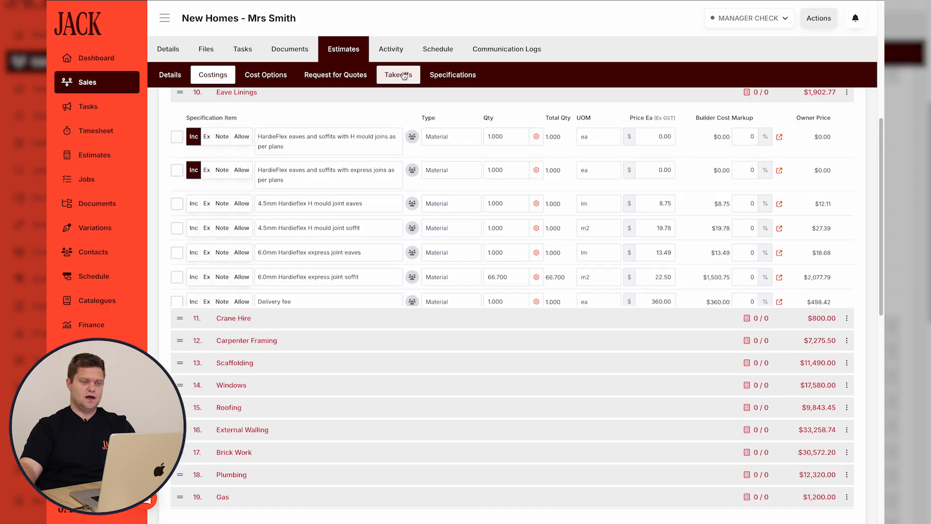
- Rename the two remaining empty takeoffs Roof Area and Wet Area m2
left_click(403, 76)
left_click(742, 212)
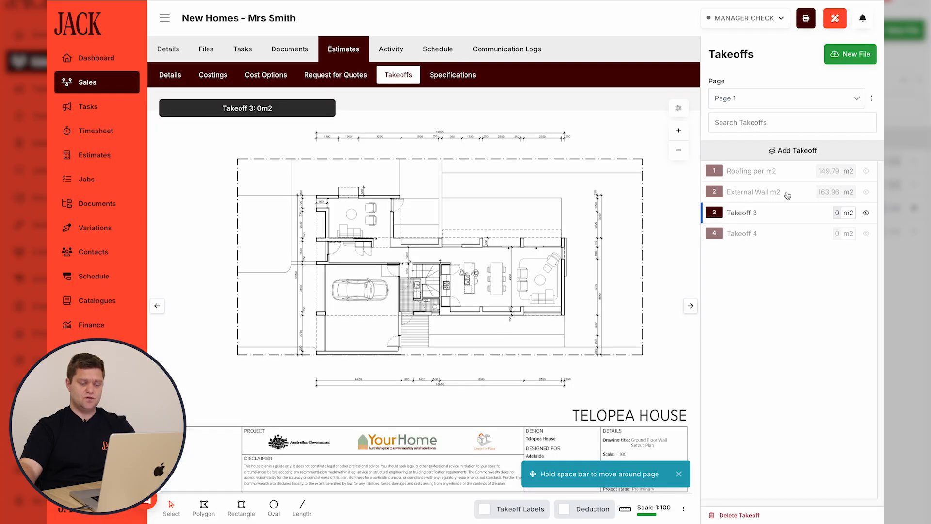
left_click(748, 211)
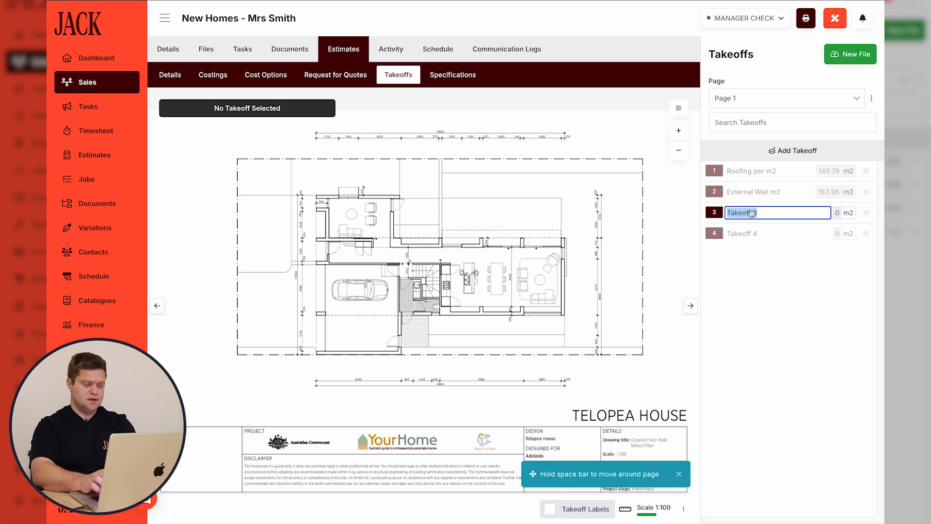
type("Roof Area")
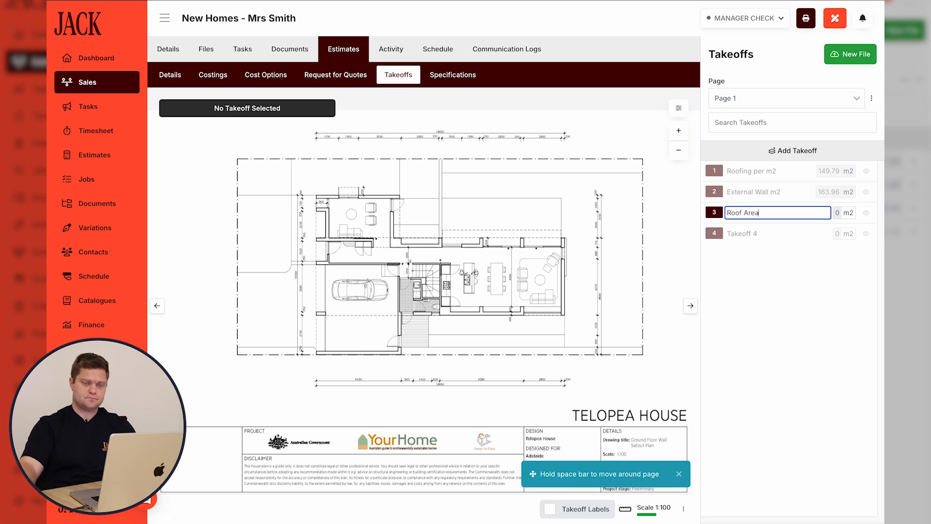
key("Return")
left_click(743, 233)
left_click(753, 235)
type("Wet Area m2")
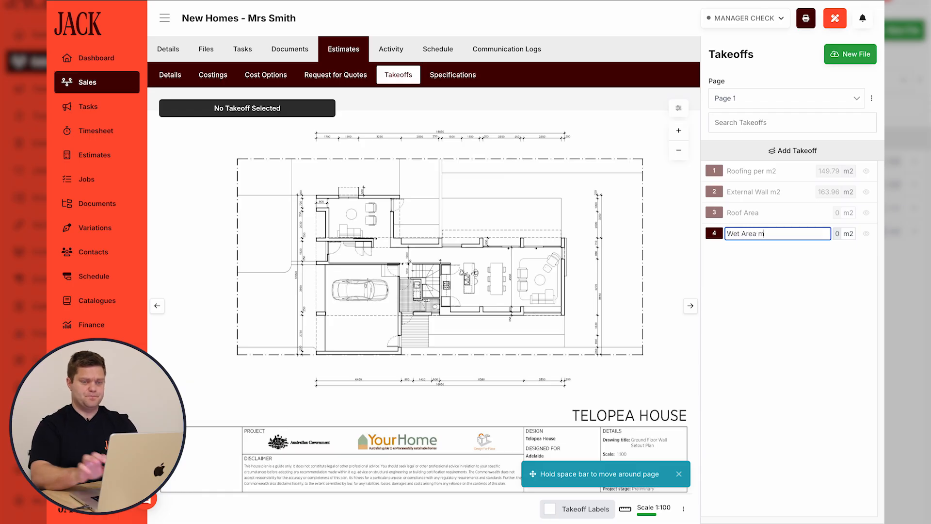
key("Return")
- Trace the house's full outline, including the garage and front room, on the floor plan as a polygon under the Roof Area takeoff
left_click(770, 220)
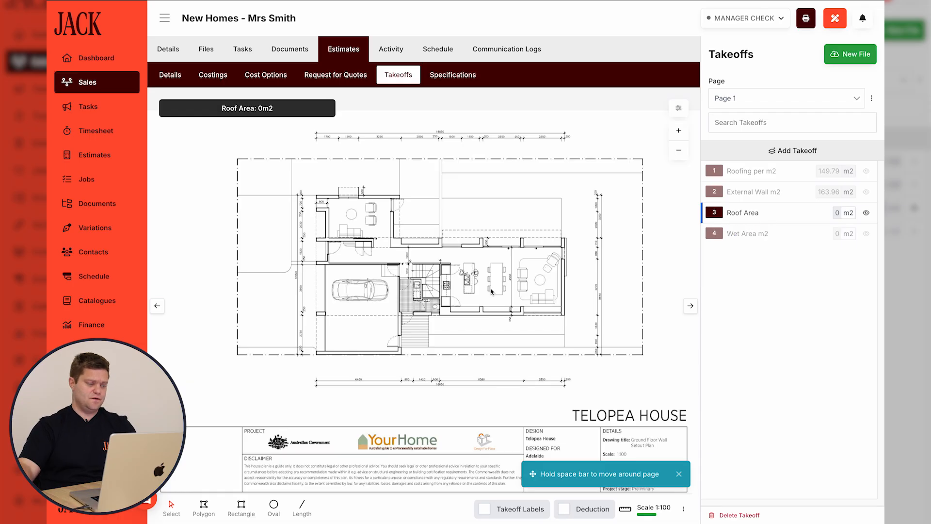
left_click(203, 506)
left_click(318, 194)
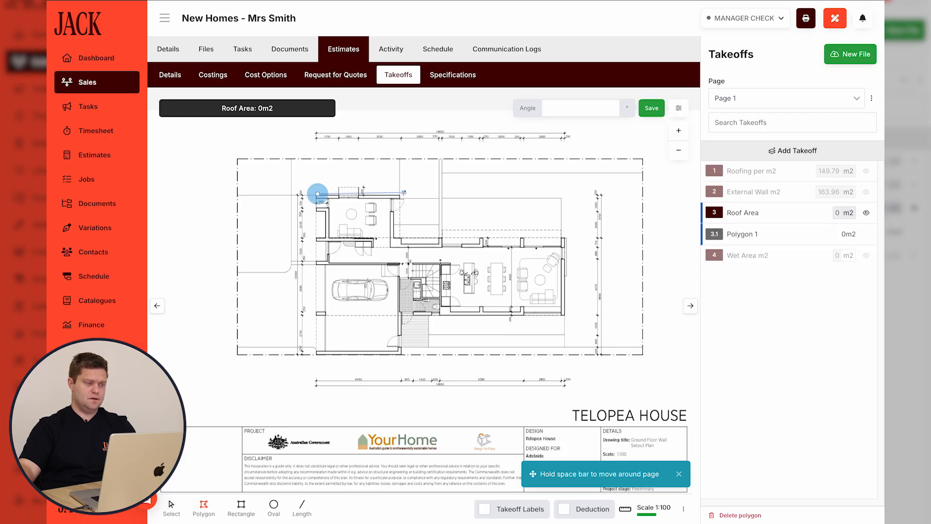
left_click(401, 196)
left_click(400, 247)
left_click(573, 243)
left_click(566, 321)
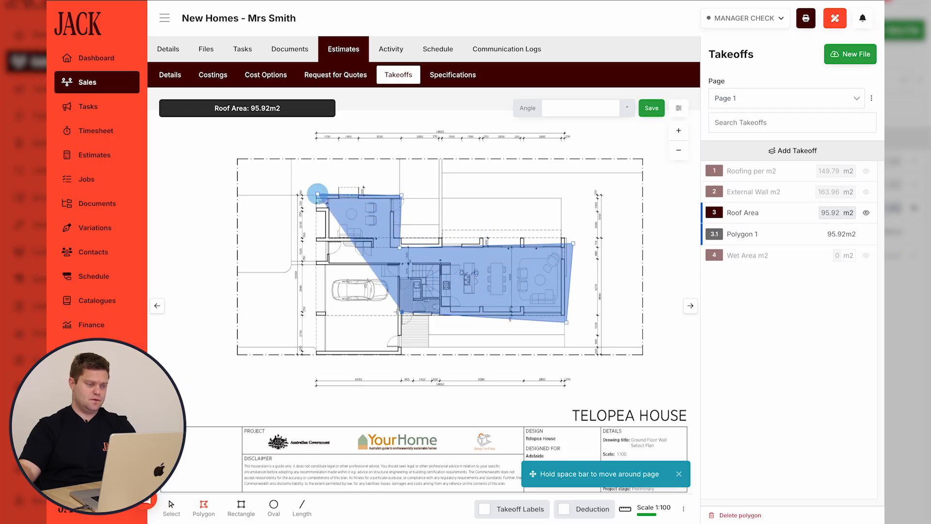
left_click(397, 311)
left_click(393, 357)
left_click(313, 357)
left_click(318, 194)
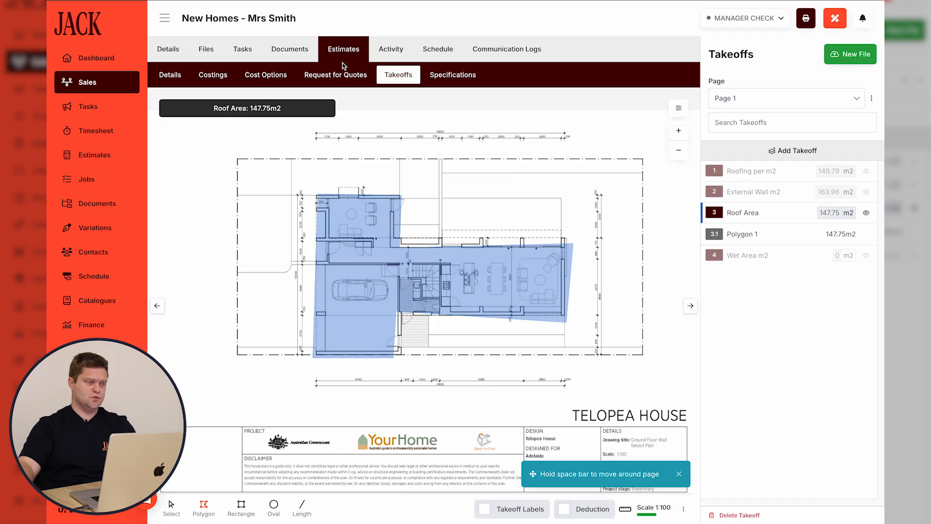
- In the Crane Hire costings, calculate the single storey crane allowance's quantity as the Roof Area takeoff divided by 50
left_click(213, 78)
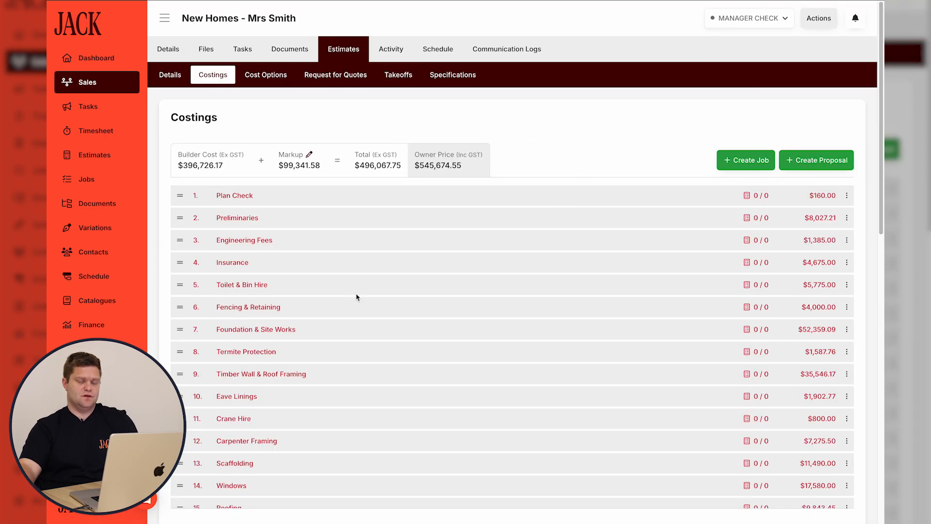
left_click(559, 418)
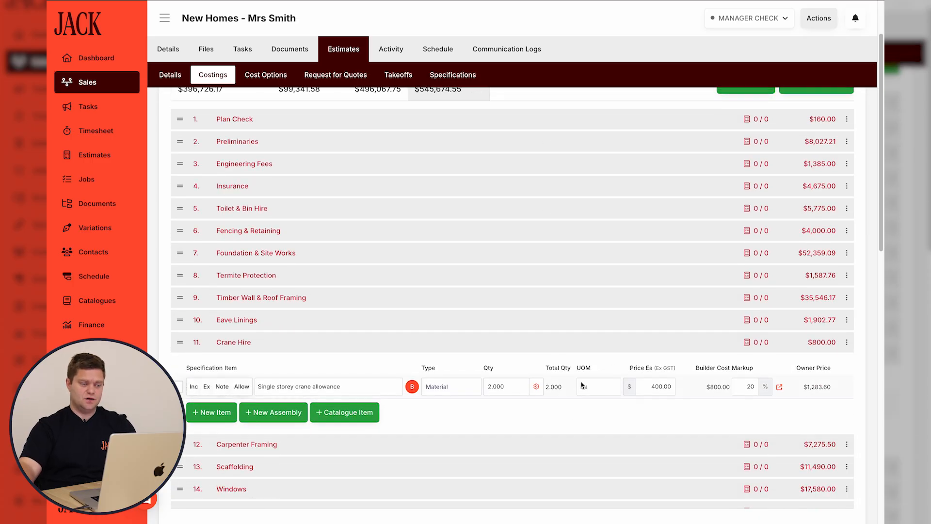
left_click(608, 391)
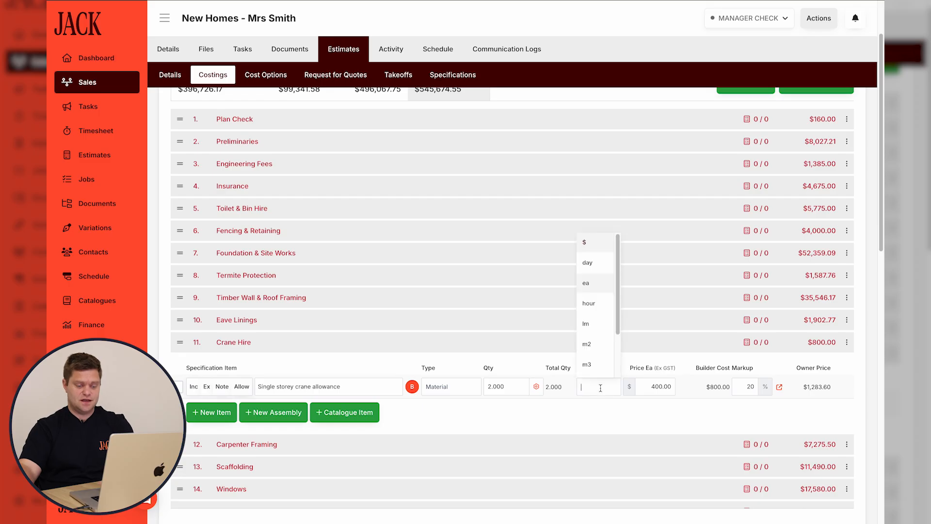
left_click(536, 387)
left_click(665, 83)
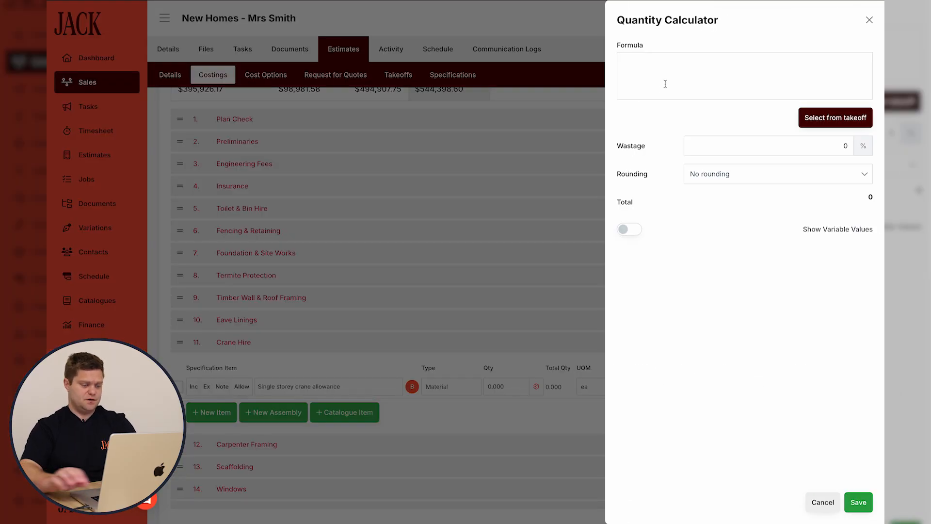
type("@")
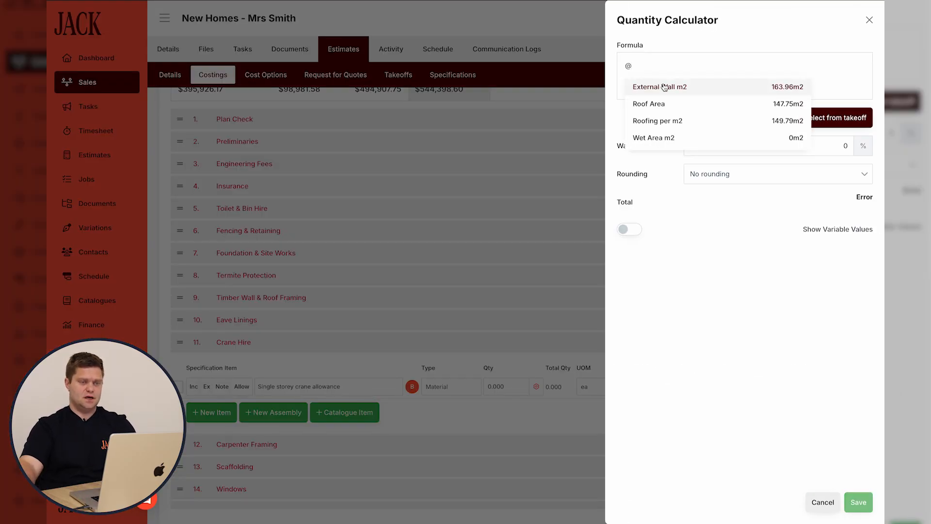
left_click(691, 111)
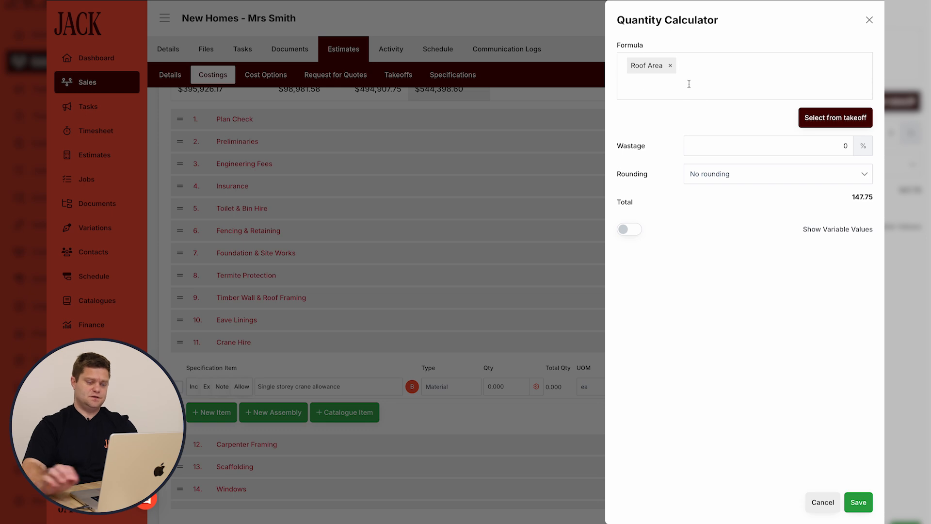
type("/50")
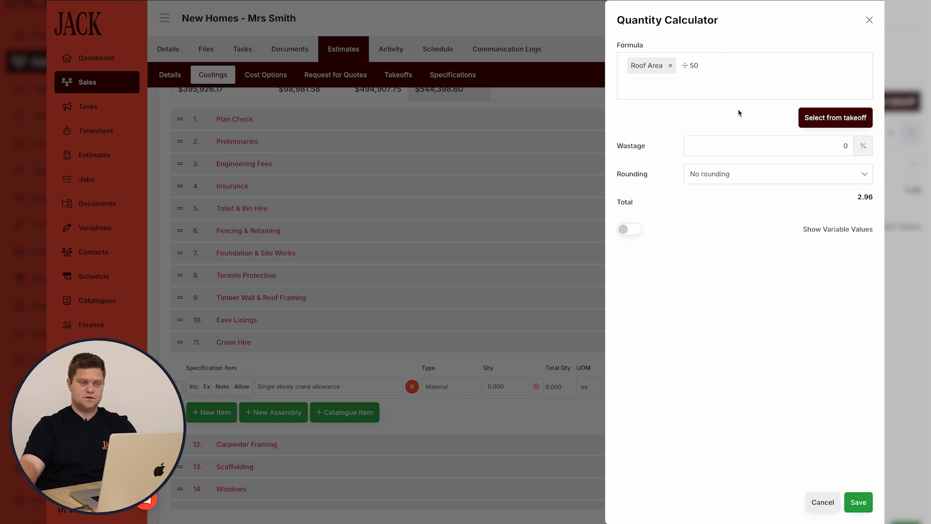
left_click(856, 500)
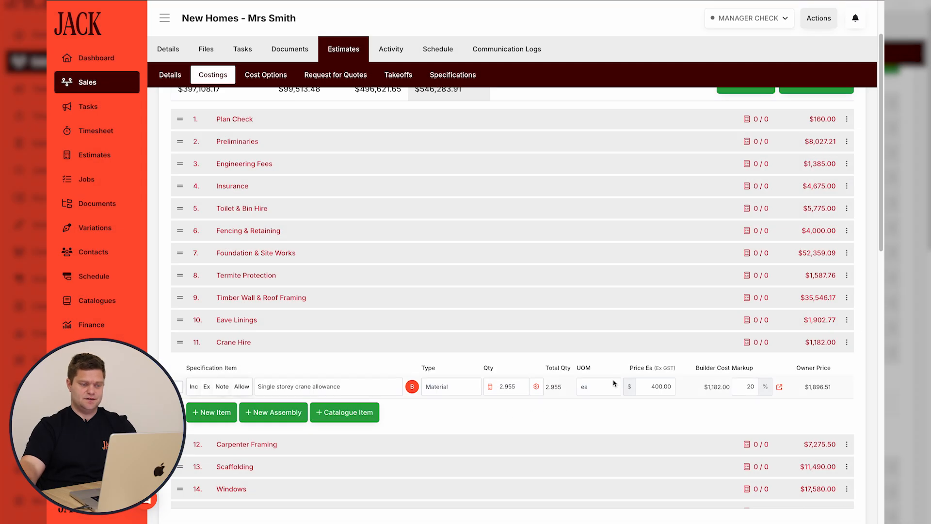
- Set the single storey crane allowance's minimum buy quantity to 1 and enter a minimum quantity increase
left_click(536, 386)
left_click(578, 422)
type("1")
left_click(571, 457)
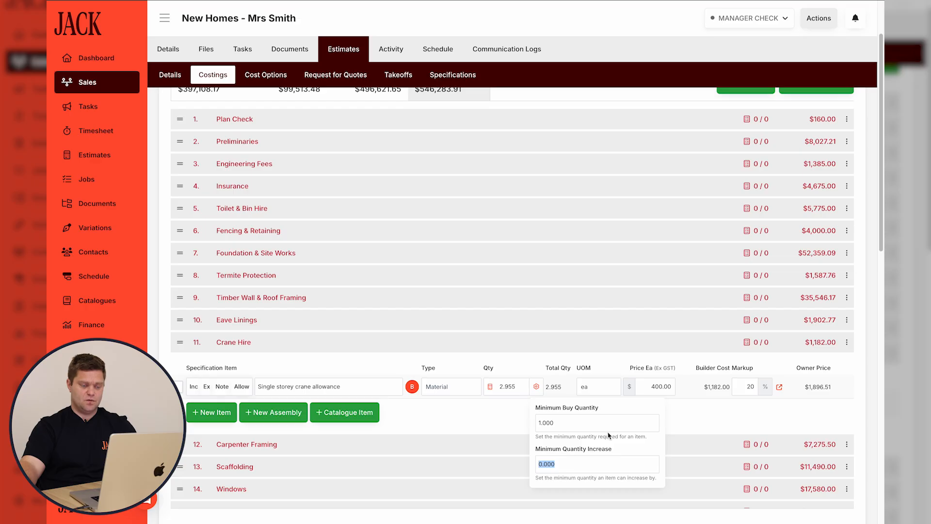
left_click(700, 416)
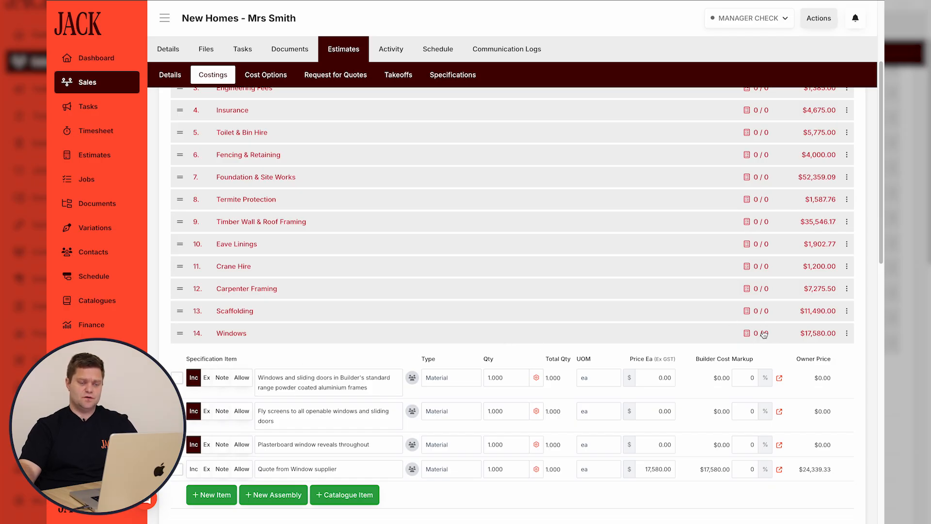
- Add the items "Fly screen inc" and "check energy report" to the Windows cost centre's checklist and save it
left_click(748, 334)
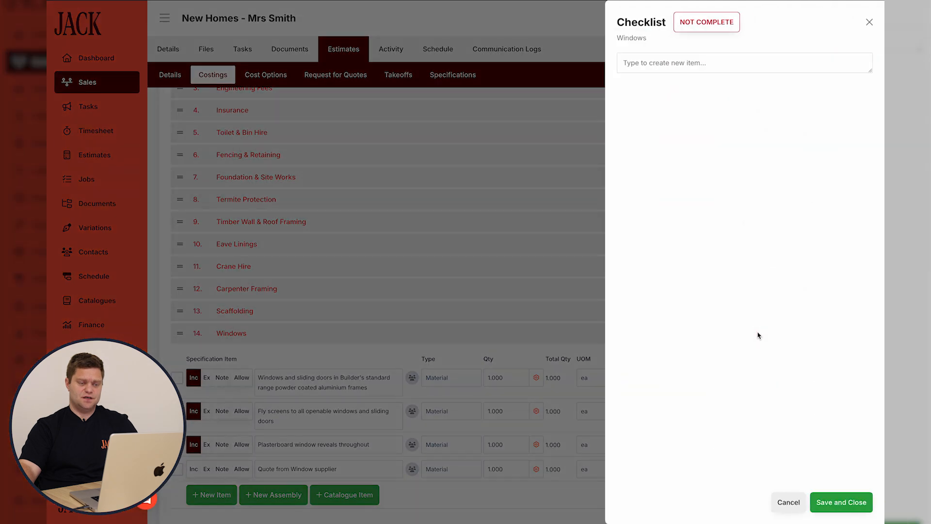
left_click(695, 65)
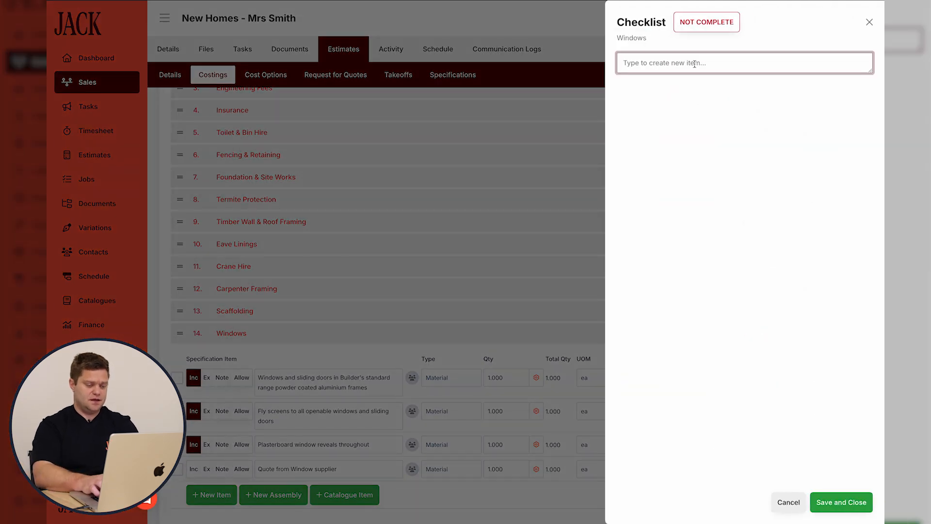
type("Fly screen inc")
key("Return")
type("check ener")
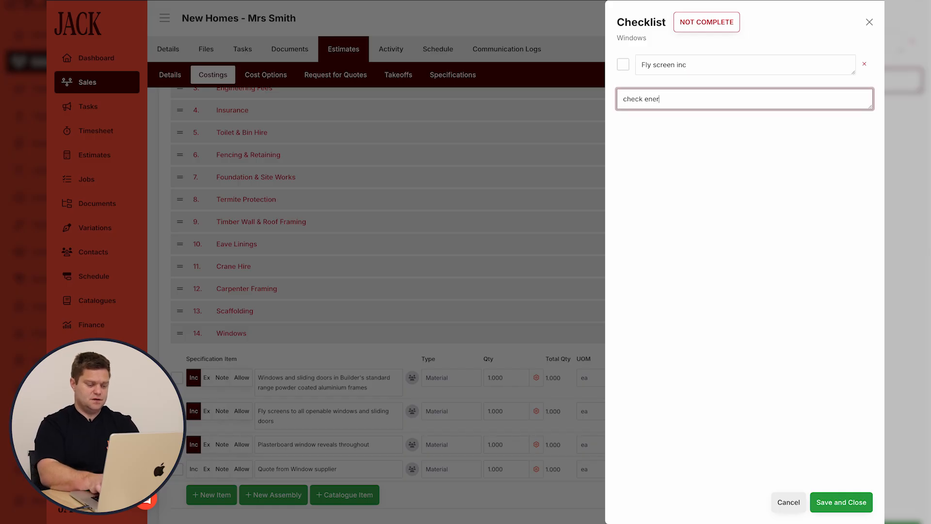
type("gy report")
key("Return")
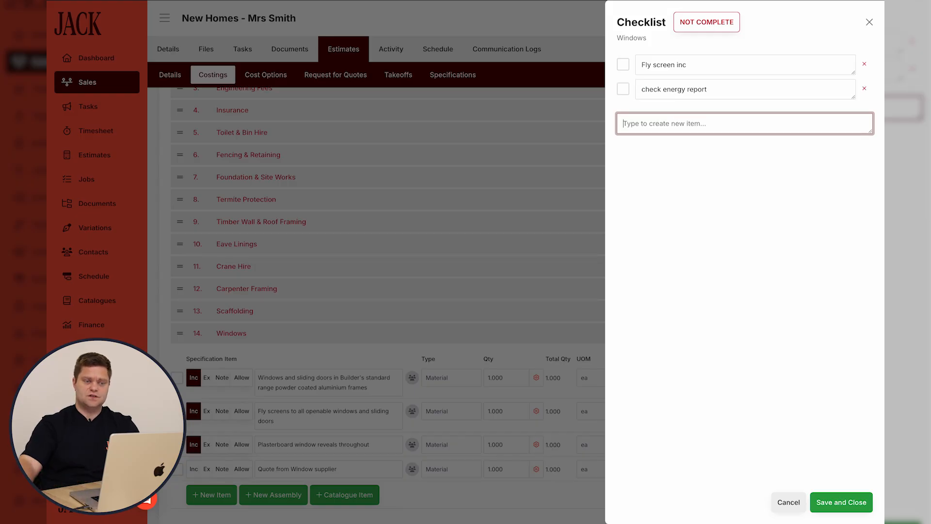
left_click(848, 495)
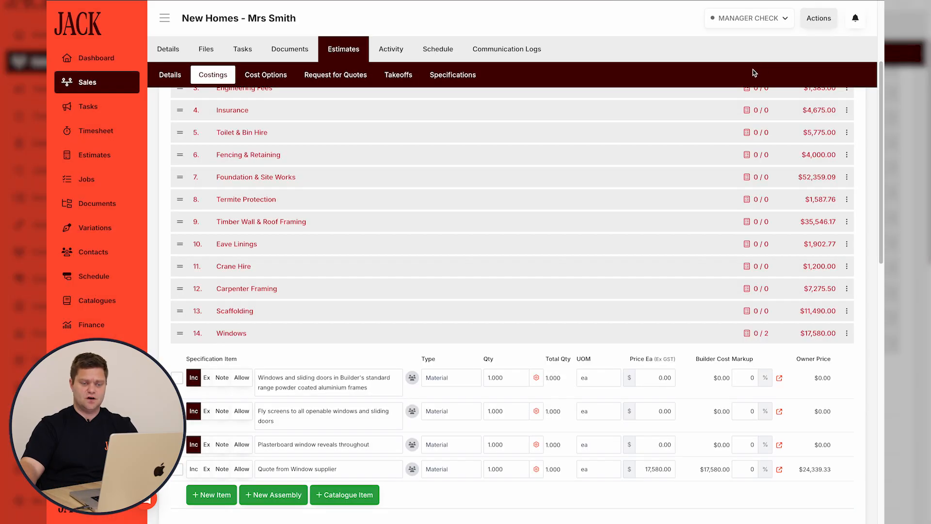
- Tick off the "Fly screen inc" item in the Windows checklist and save it
left_click(756, 334)
left_click(627, 69)
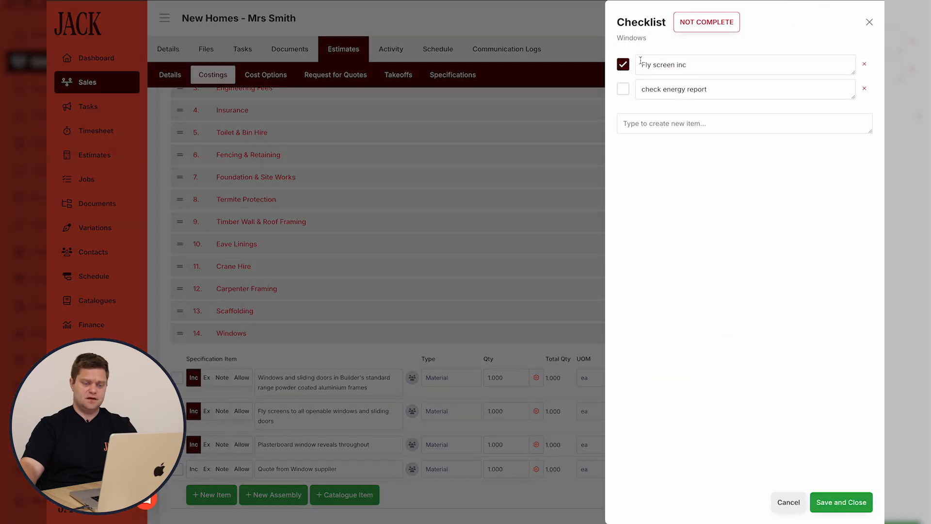
left_click(844, 502)
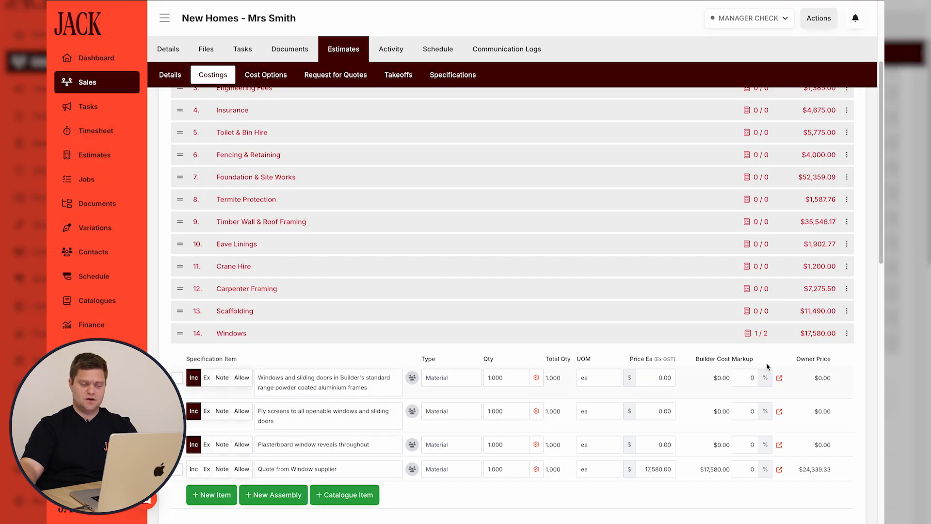
- Tick off "check energy report", mark the Windows checklist as complete and save it
left_click(761, 334)
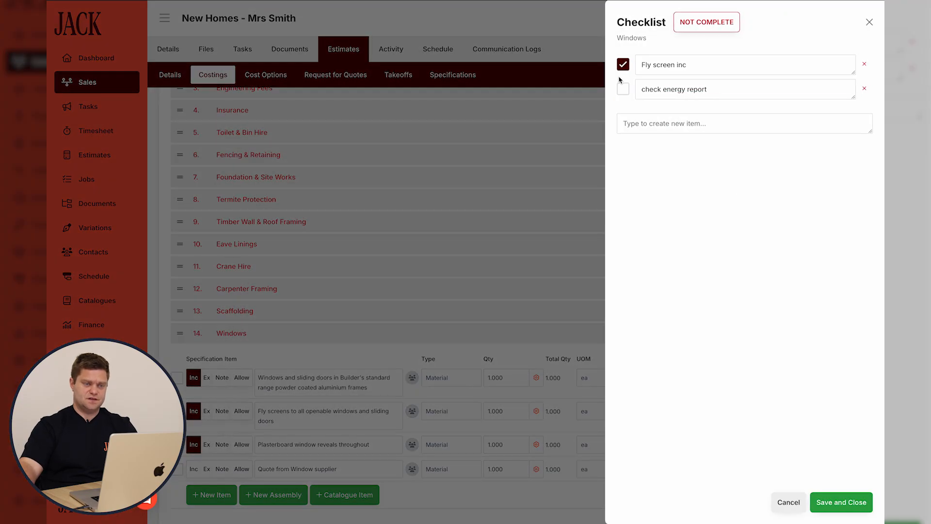
left_click(622, 88)
left_click(704, 27)
left_click(737, 79)
left_click(844, 497)
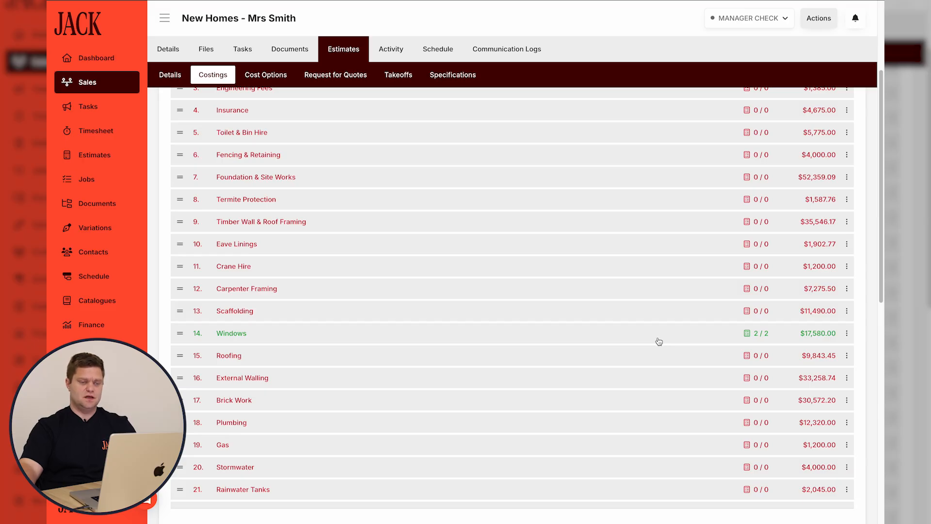
- In the Electrical costings, select the six consecutive items from the NBN lead-in conduit to the Clipsal Cef 40 ducted exhaust fan
scroll(659, 341, "up", 4)
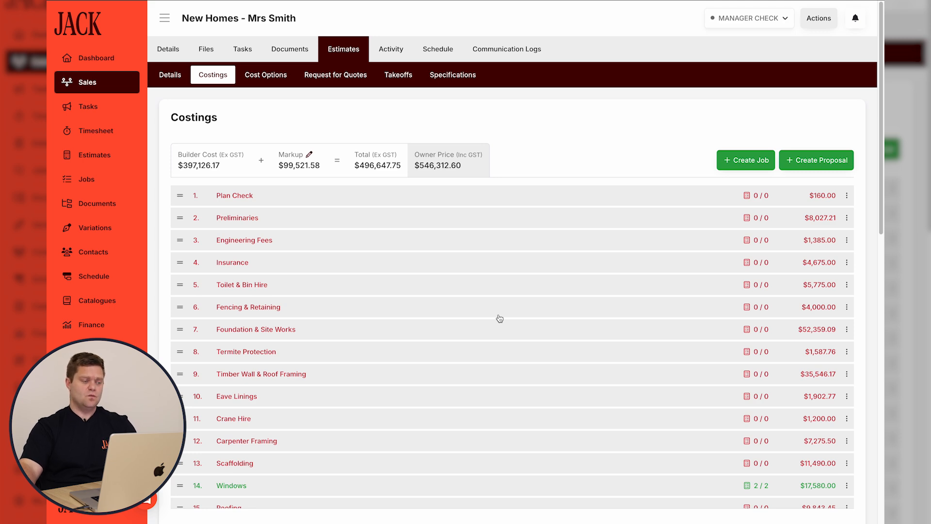
scroll(484, 307, "down", 5)
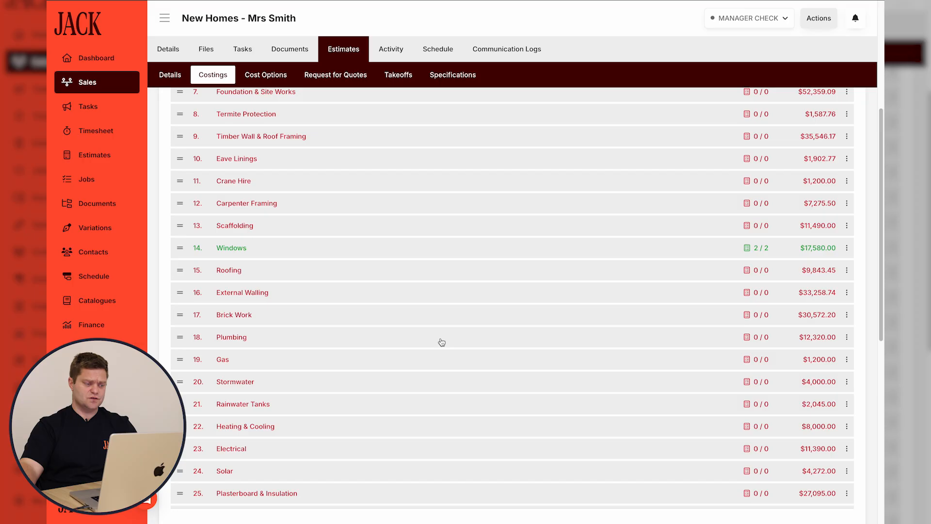
scroll(425, 363, "down", 1)
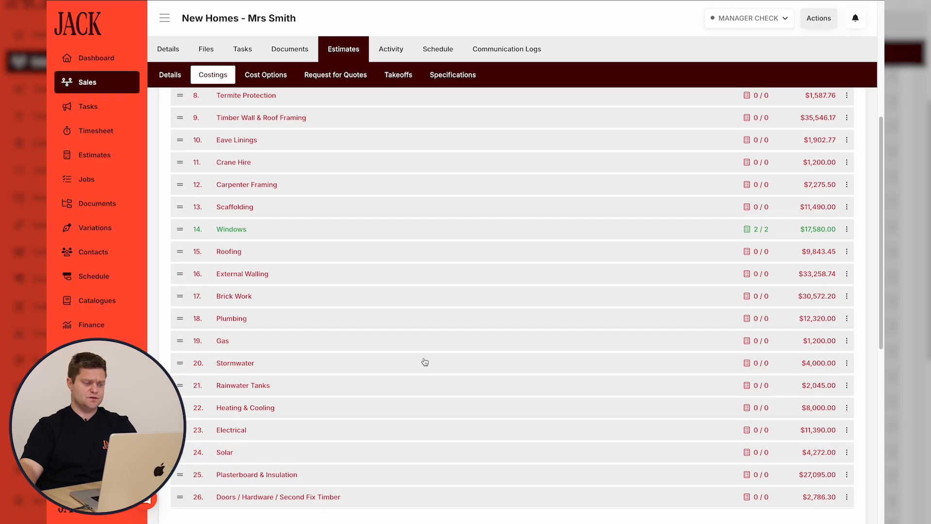
left_click(269, 439)
scroll(374, 378, "down", 10)
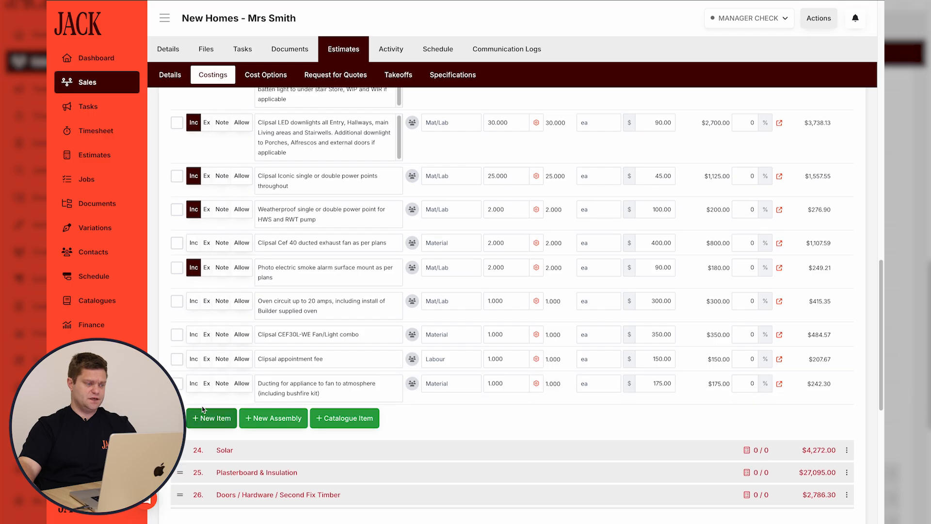
scroll(218, 300, "up", 4)
left_click(177, 199)
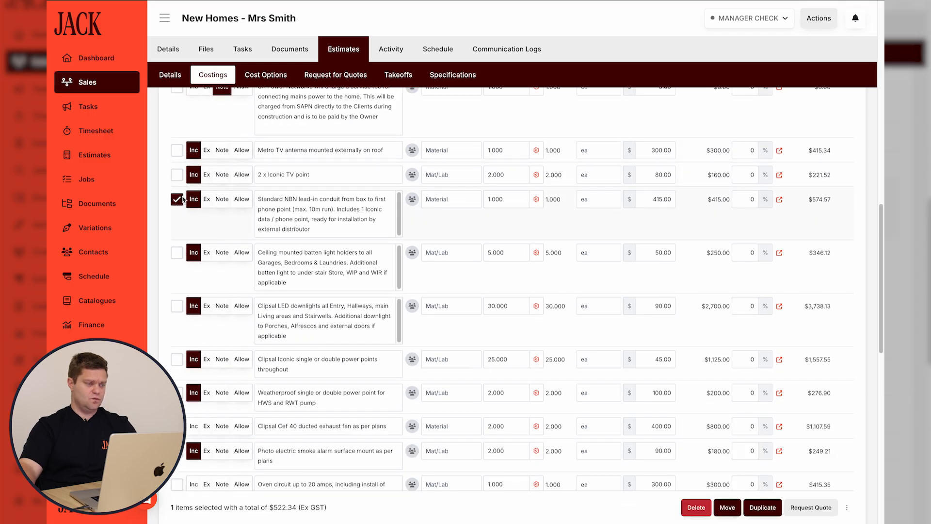
left_click(177, 252)
left_click(177, 306)
left_click(177, 360)
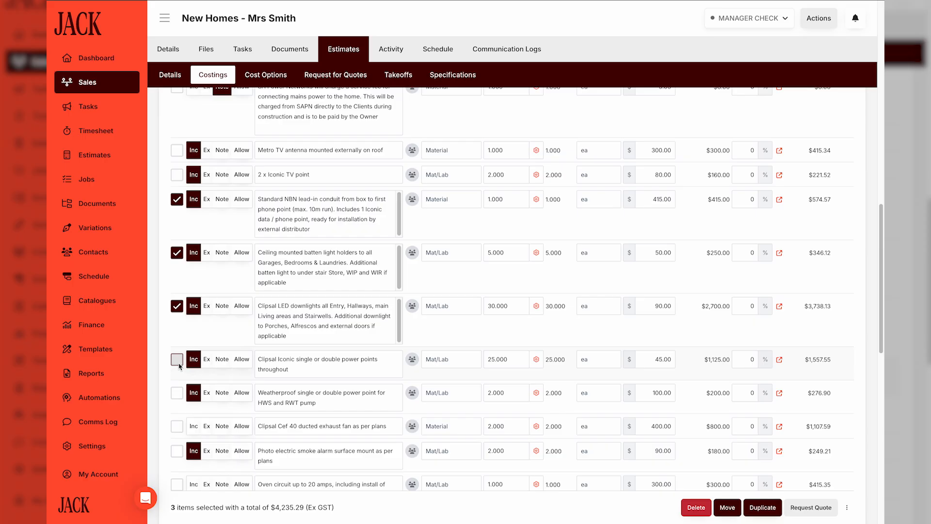
left_click(177, 392)
left_click(177, 426)
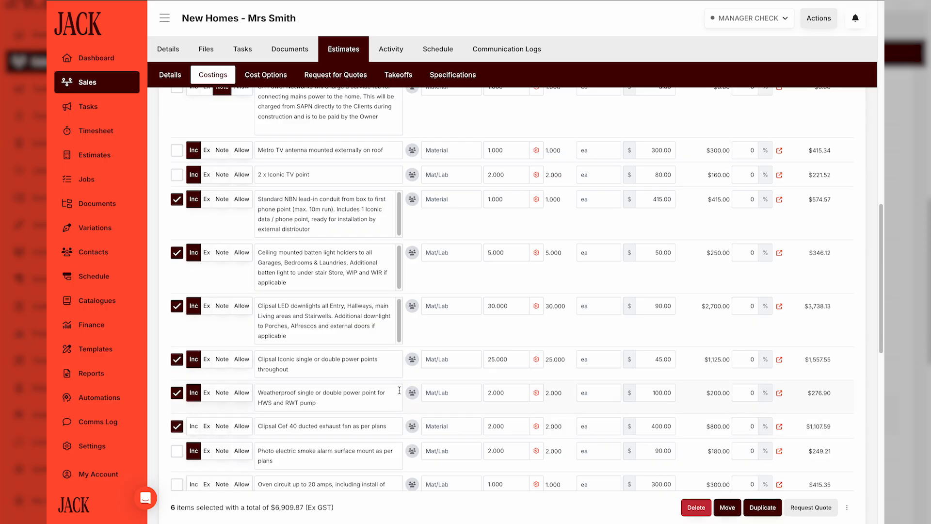
- Create a request for quote named Electrical from the selected items, with a reply-to contact and the due date 29/08/2025
left_click(816, 508)
left_click(673, 67)
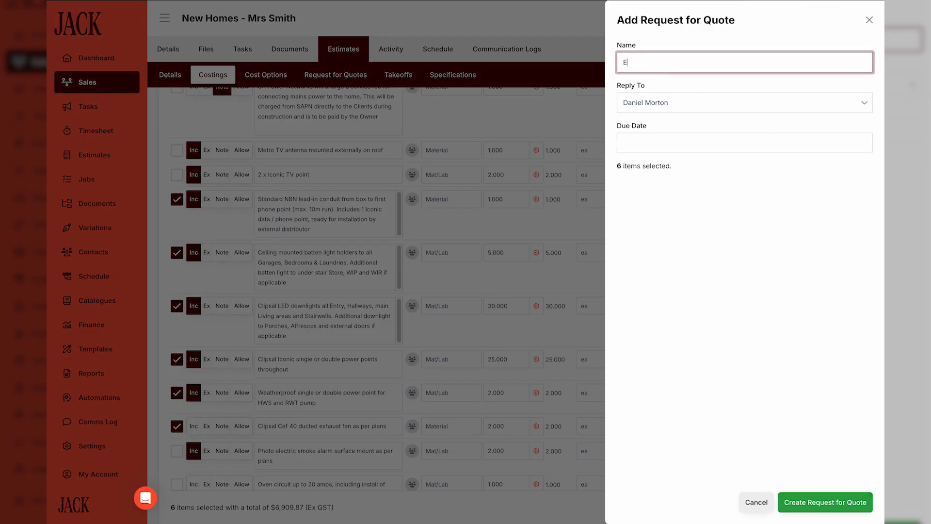
type("Electrical")
key("Tab")
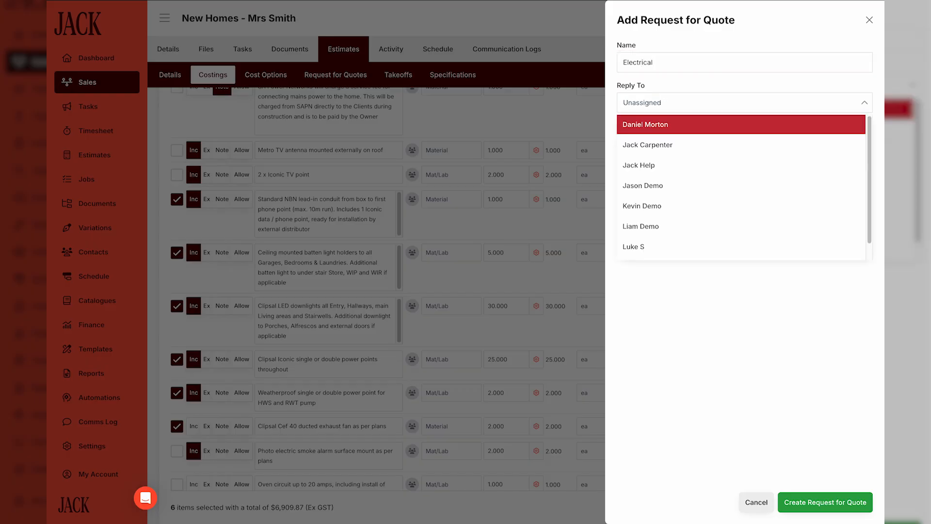
left_click(673, 127)
left_click(683, 143)
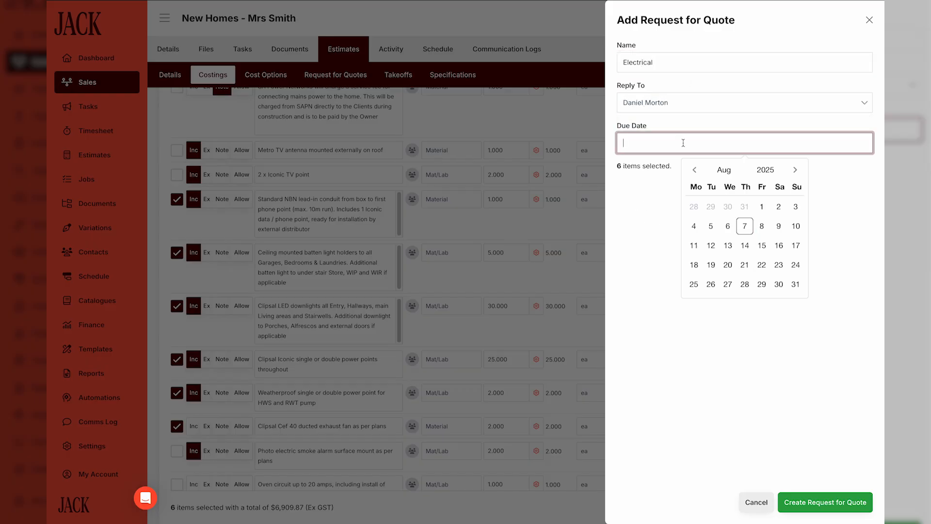
left_click(762, 284)
left_click(833, 504)
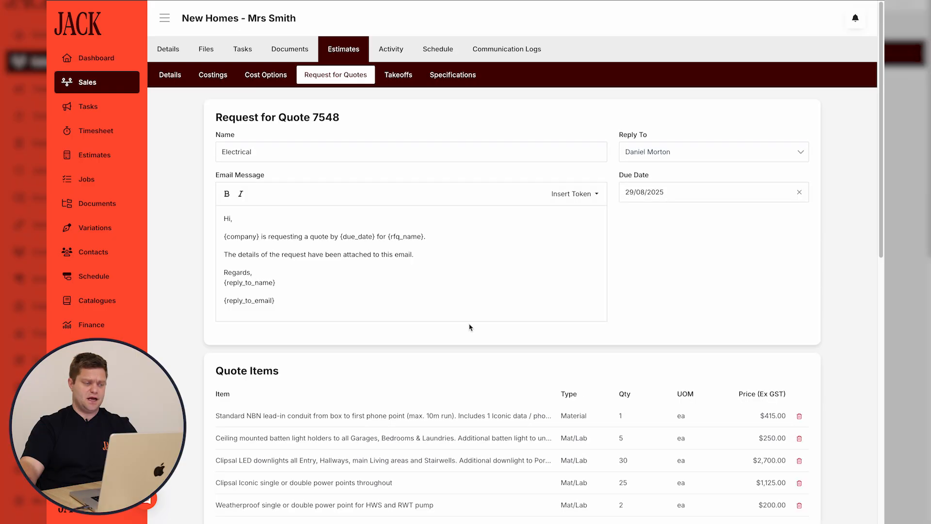
scroll(291, 335, "down", 2)
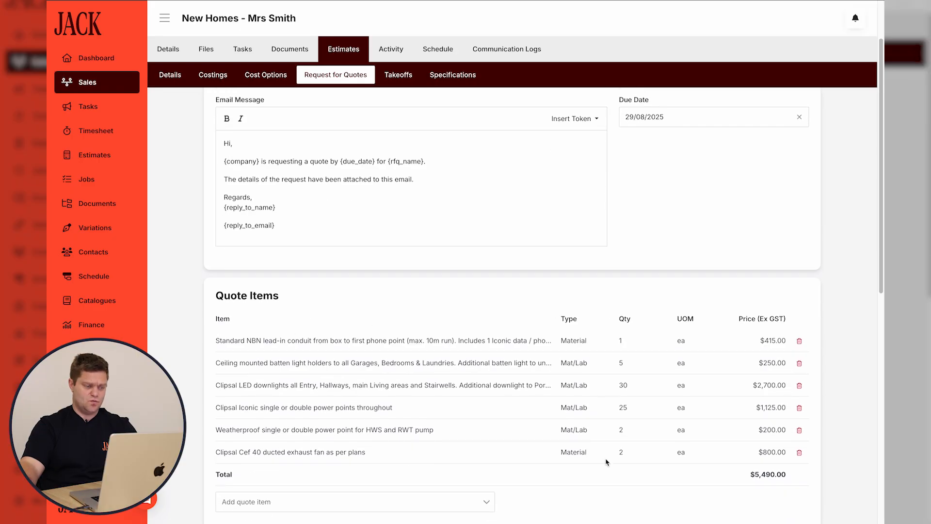
- Add MJS Electrical Supplies and Finnigans Electrical as recipients of the Electrical request for quote
scroll(630, 349, "up", 2)
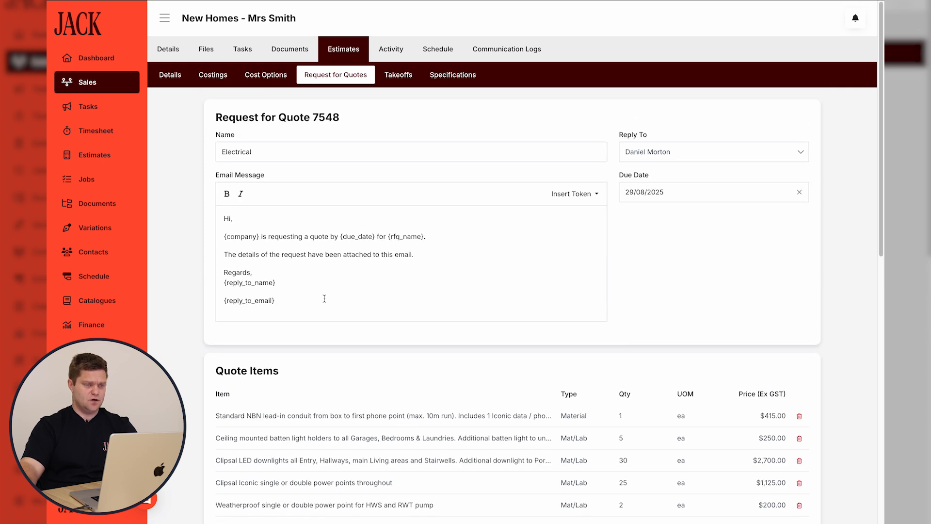
scroll(441, 266, "down", 8)
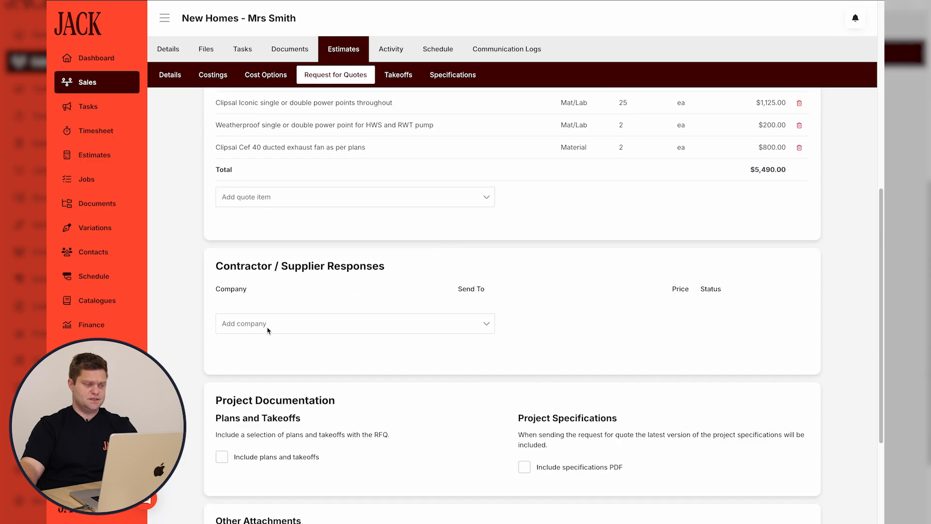
left_click(268, 325)
type("ele")
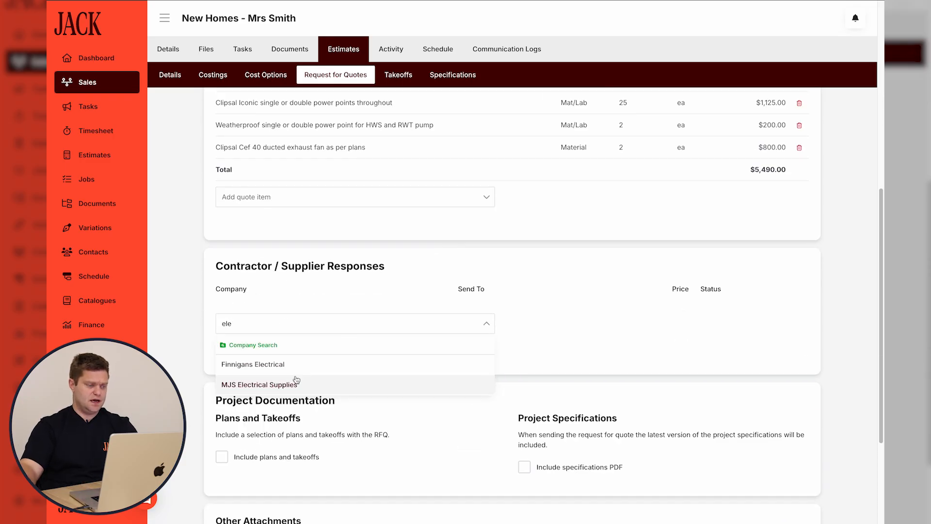
left_click(297, 383)
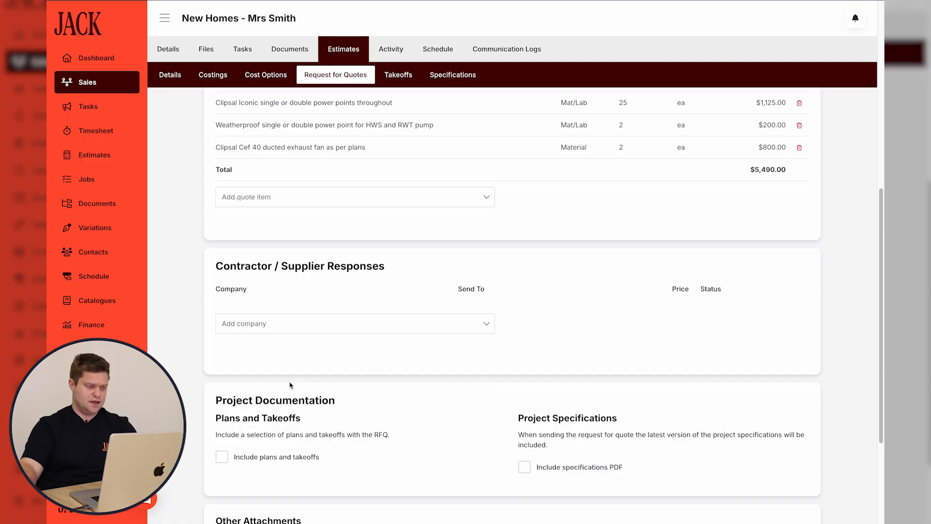
left_click(285, 355)
type("ele")
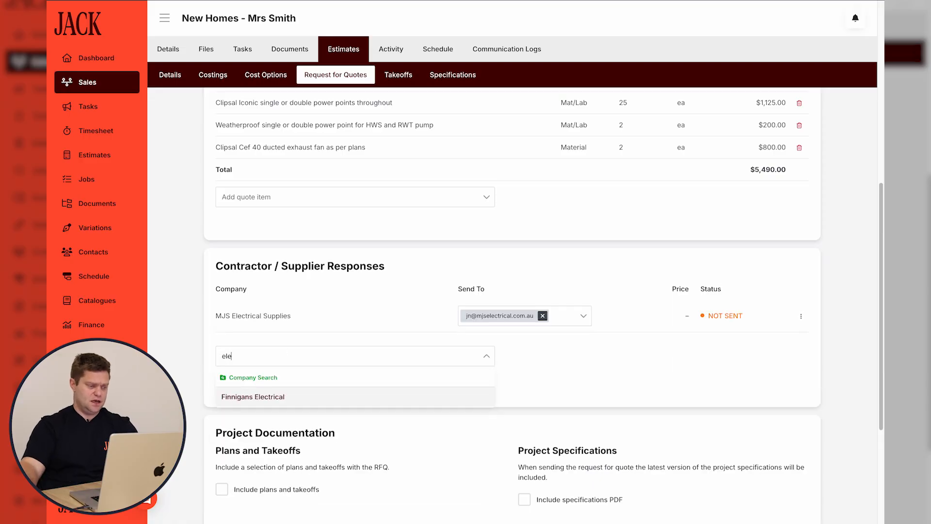
left_click(293, 397)
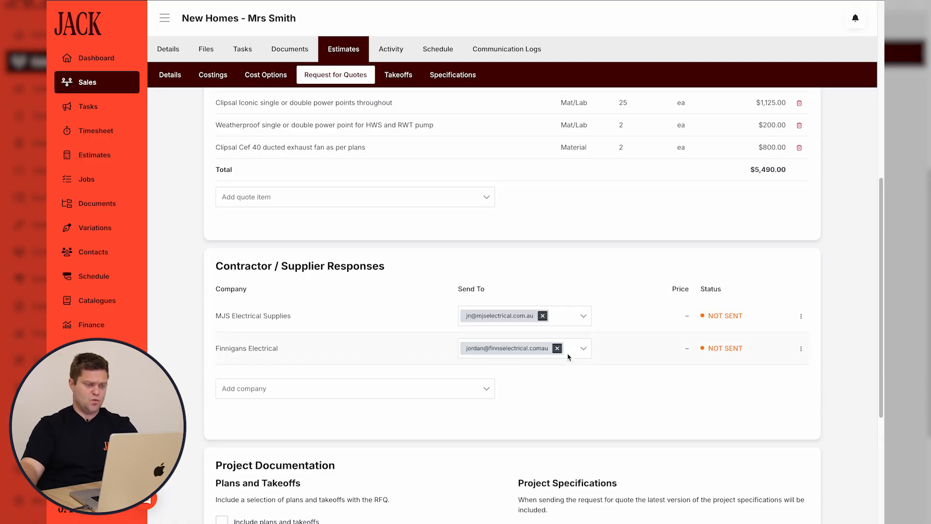
left_click(571, 353)
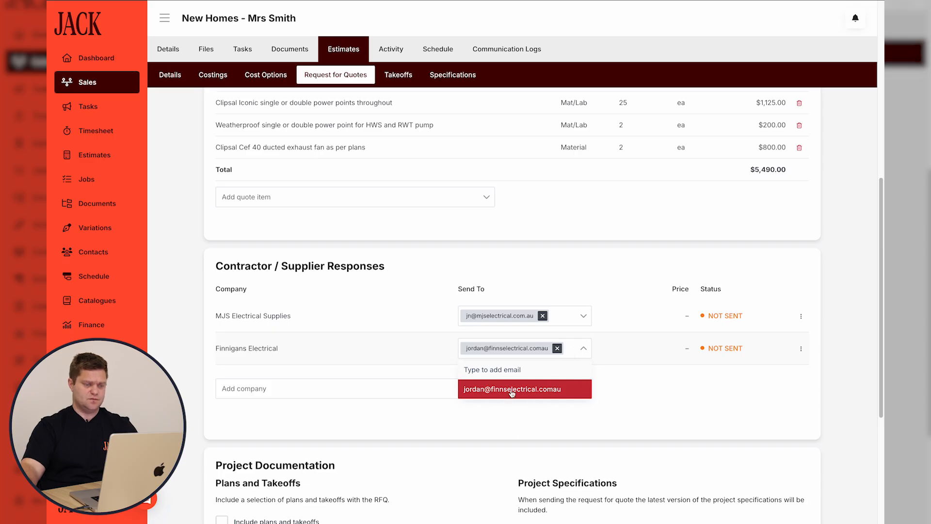
- Include the specifications PDF in the request for quote and open its selection of specification categories
scroll(647, 393, "down", 2)
scroll(646, 392, "down", 2)
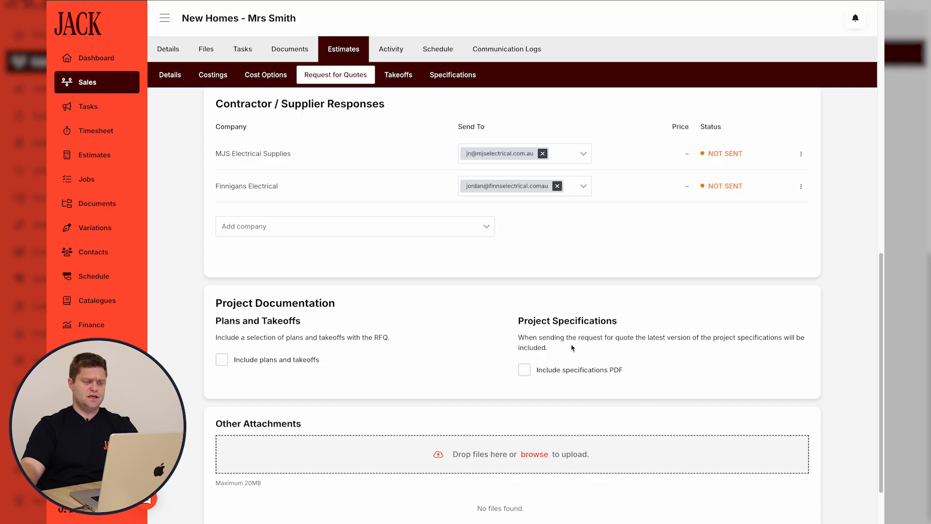
left_click(558, 371)
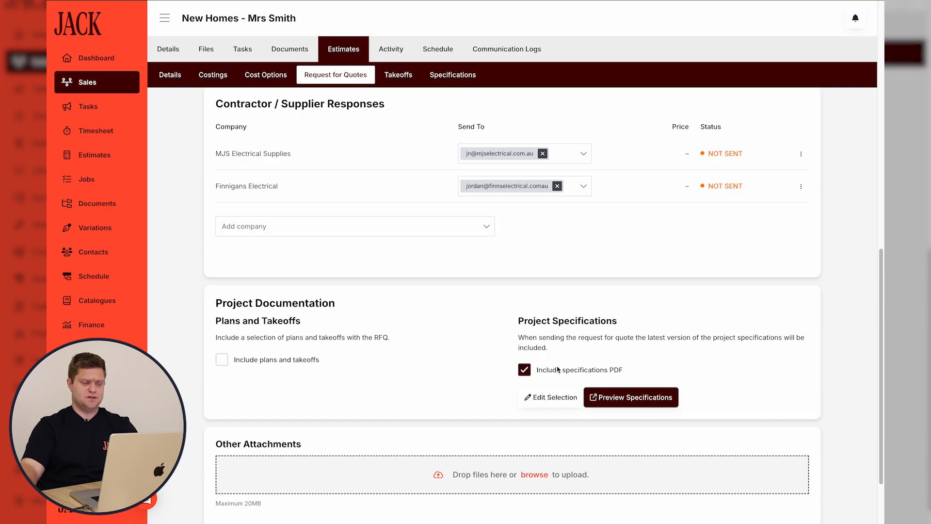
left_click(551, 403)
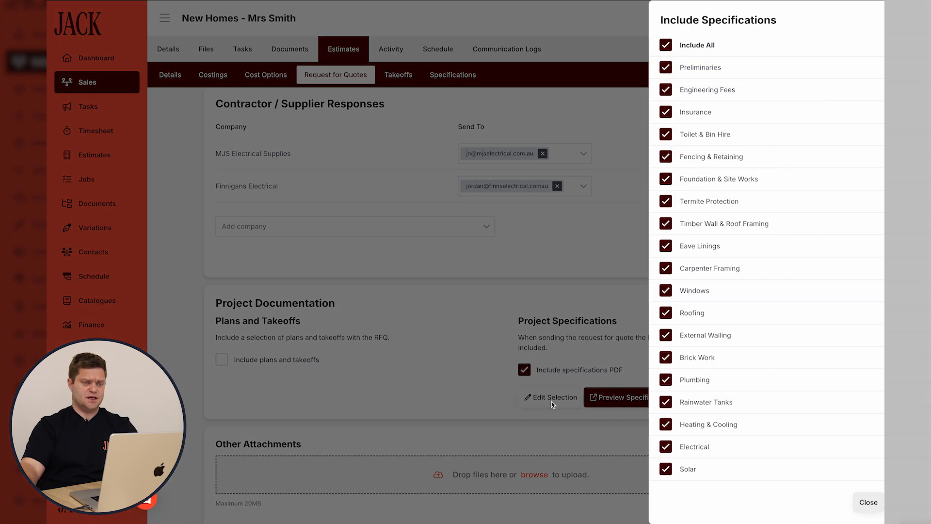
scroll(697, 351, "down", 4)
scroll(697, 351, "down", 3)
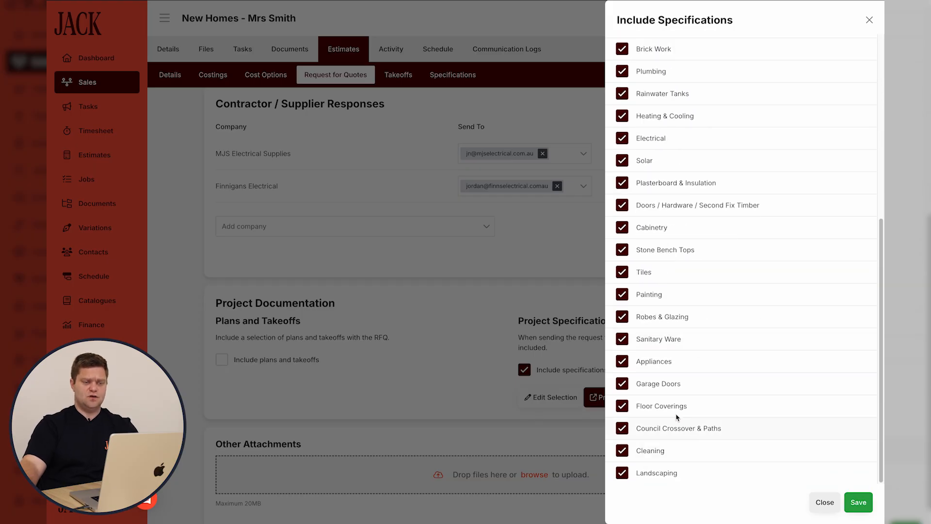
scroll(668, 302, "up", 7)
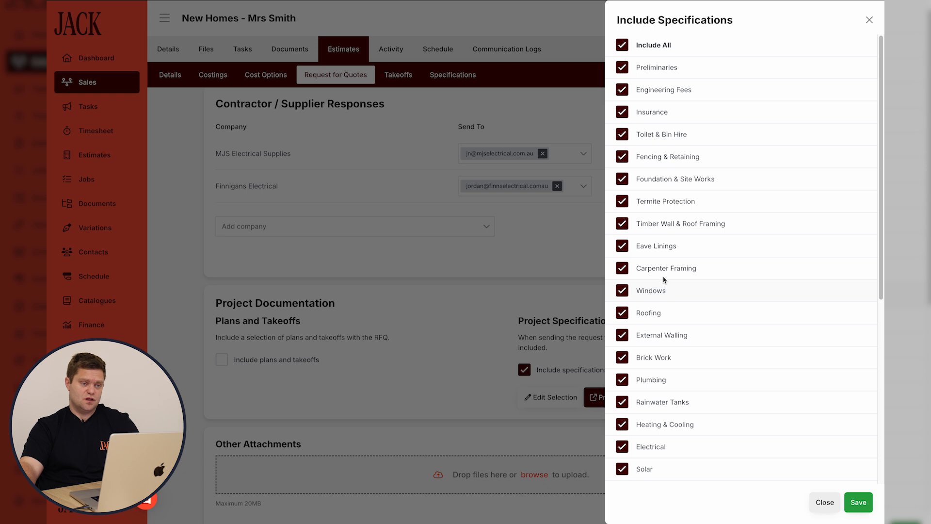
- Deselect all specification categories, include only Electrical, and save the selection
left_click(625, 45)
scroll(704, 286, "down", 3)
scroll(703, 277, "up", 3)
left_click(622, 45)
left_click(622, 45)
scroll(681, 272, "down", 2)
scroll(678, 283, "down", 1)
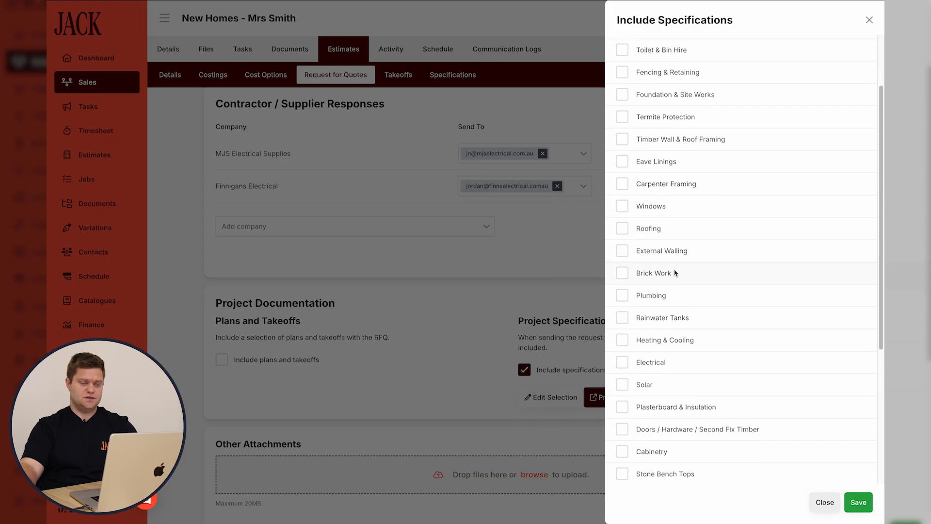
left_click(625, 352)
left_click(858, 502)
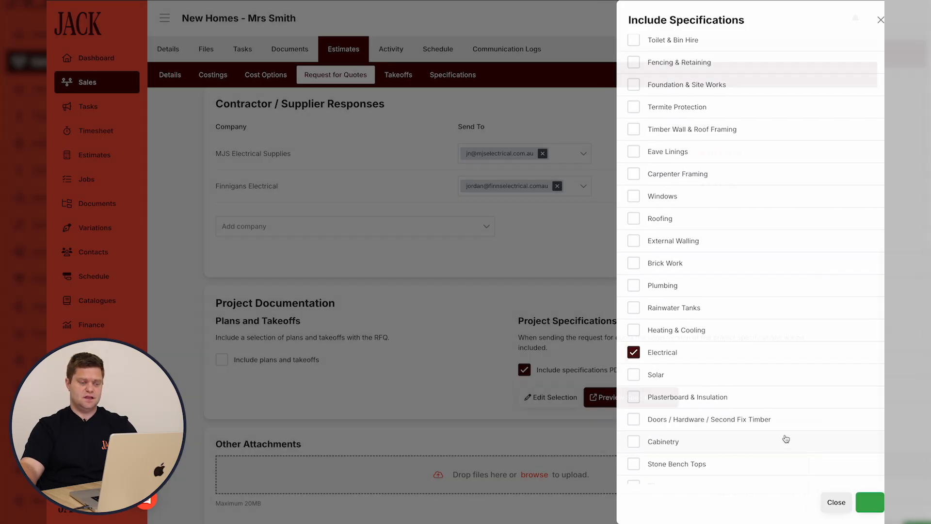
- Send the Electrical request for quote to the added companies
scroll(563, 327, "down", 2)
scroll(562, 326, "down", 1)
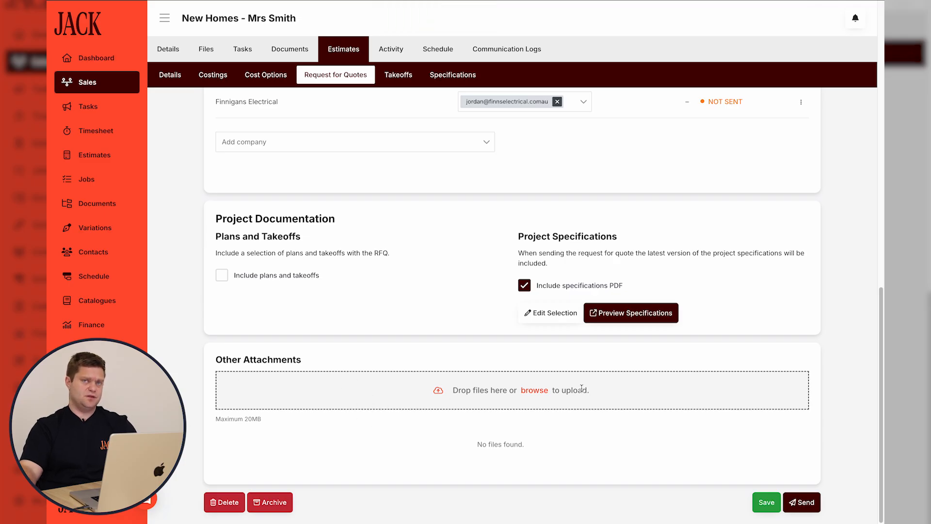
left_click(806, 509)
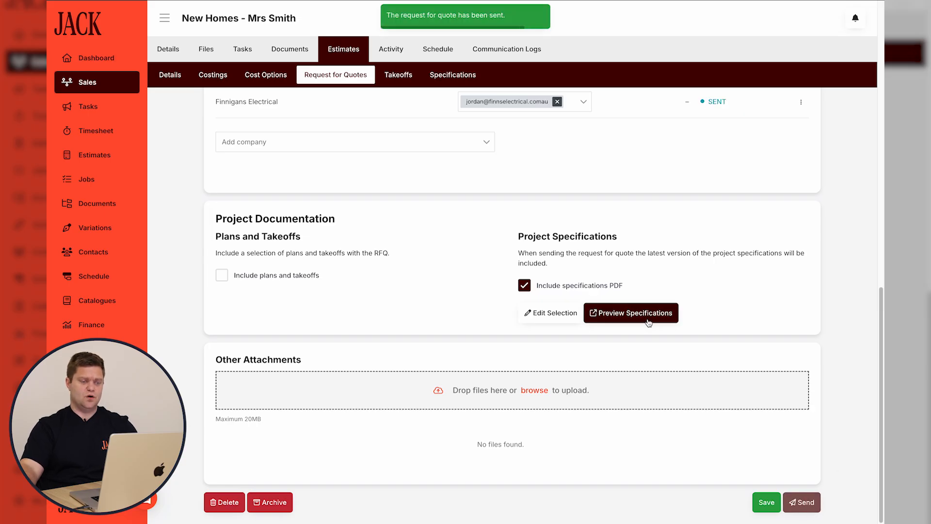
- Open the MJS Electrical Supplies response and enter quantity 2, unit ea and price $444.00 for each of the six quote items
scroll(636, 310, "up", 5)
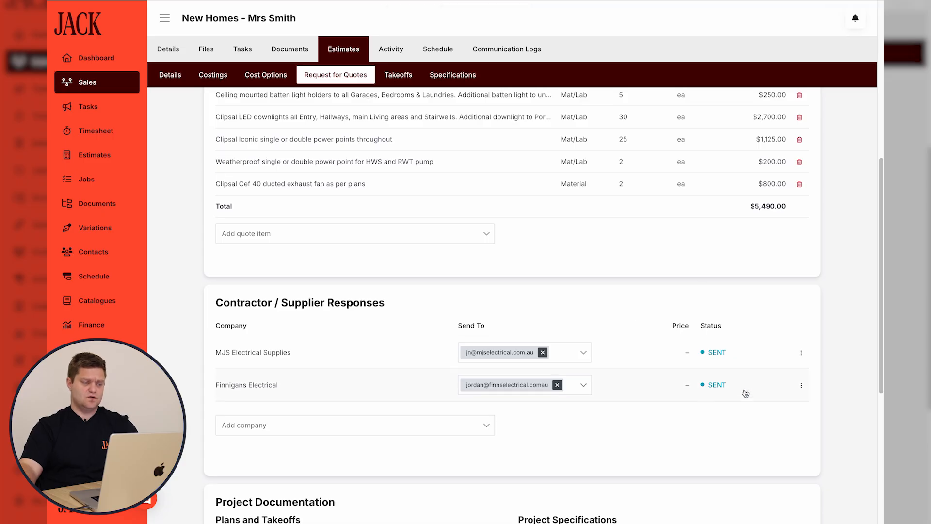
left_click(318, 353)
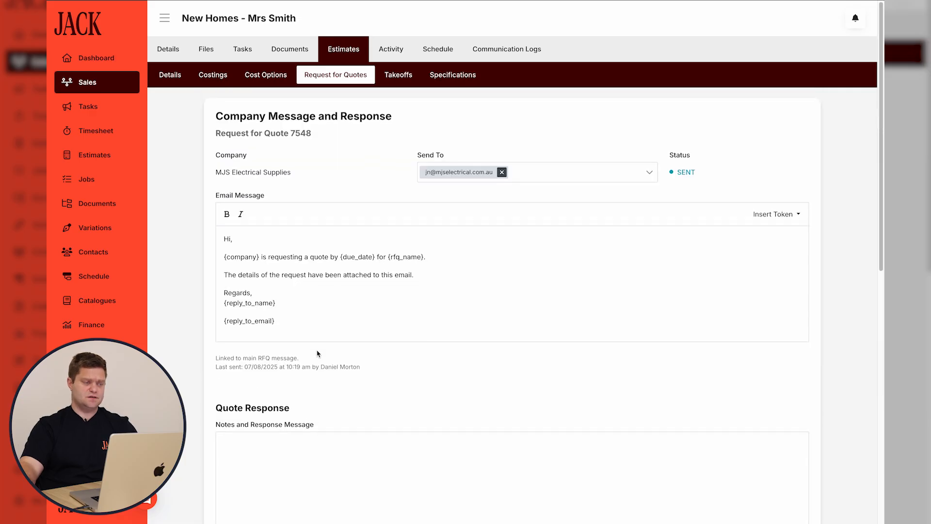
scroll(318, 352, "down", 5)
left_click(318, 188)
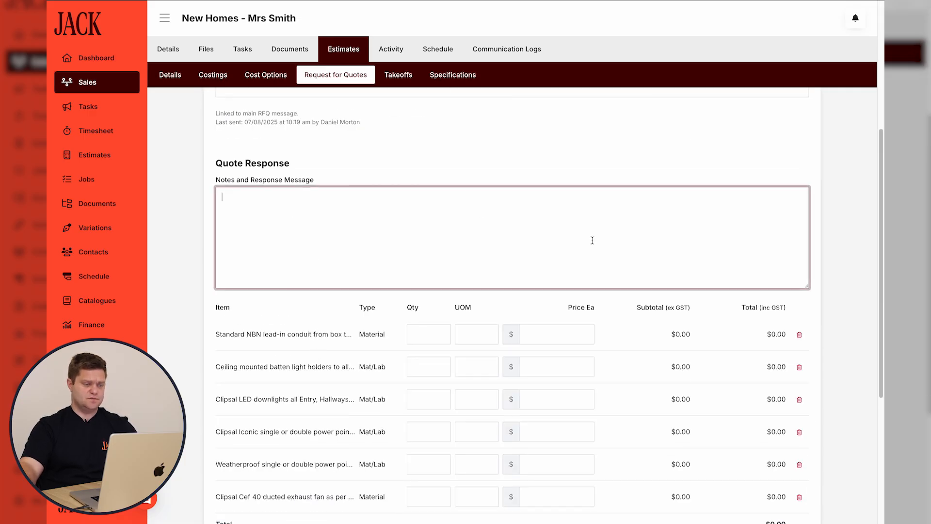
scroll(446, 359, "down", 4)
left_click(429, 151)
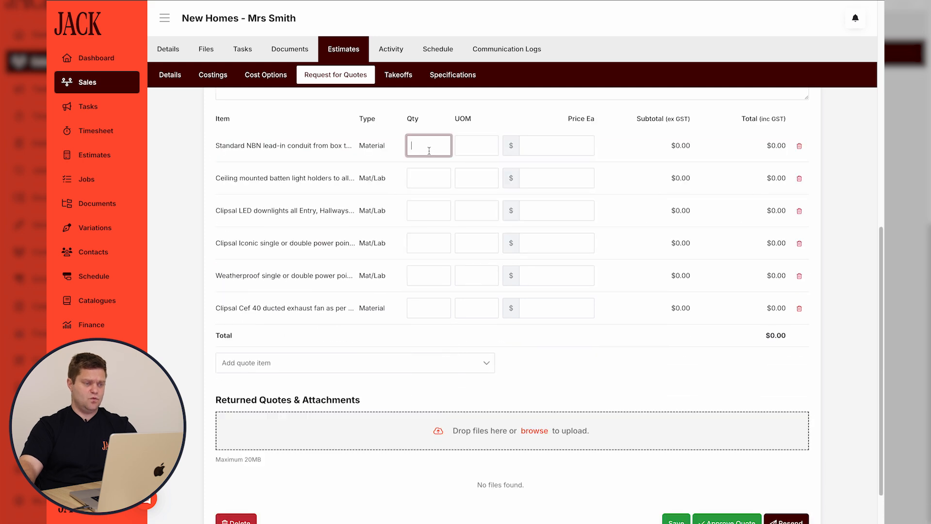
type("2")
left_click(432, 174)
type("2")
left_click(432, 210)
type("2")
left_click(429, 243)
type("2")
left_click(429, 276)
type("2")
left_click(429, 307)
type("2")
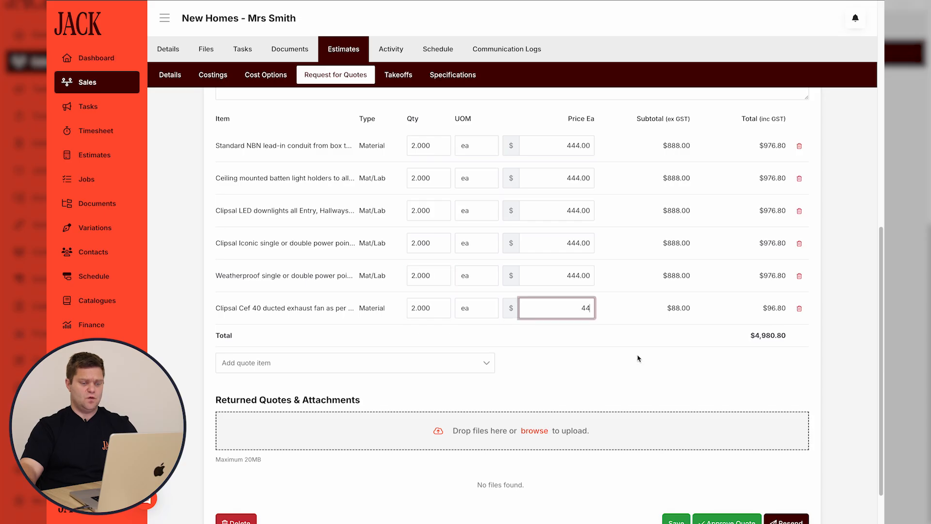
type("44")
left_click(698, 387)
- Approve the MJS Electrical Supplies quote and confirm the approval
scroll(701, 357, "down", 1)
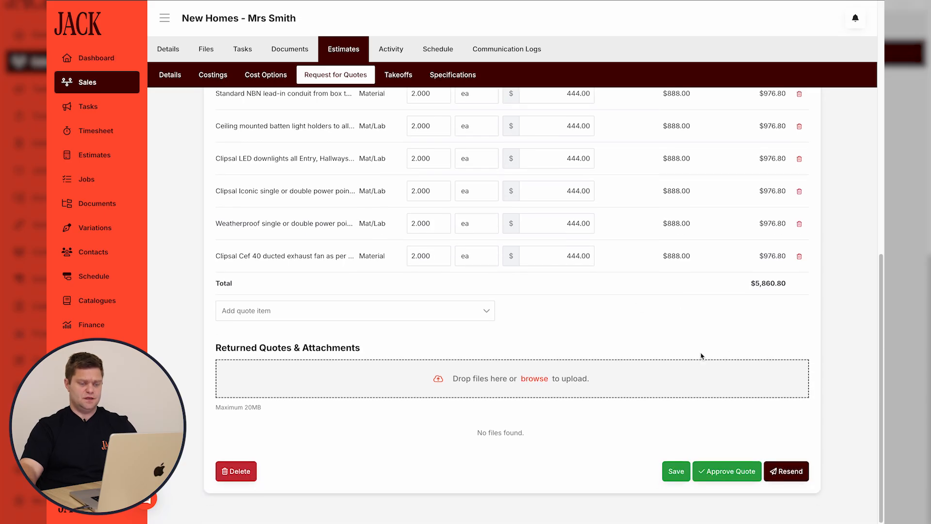
left_click(737, 471)
left_click(516, 306)
scroll(548, 303, "up", 2)
scroll(548, 303, "up", 5)
scroll(684, 347, "down", 6)
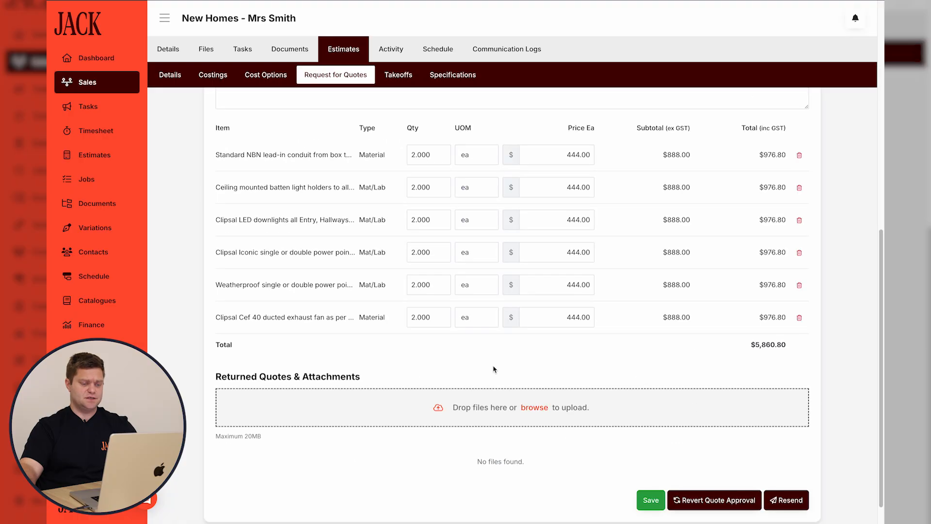
scroll(492, 367, "up", 5)
- Review the Electrical costings for the approved quote's quantities and prices, and check the contractor assigned to the NBN lead-in conduit item
left_click(213, 74)
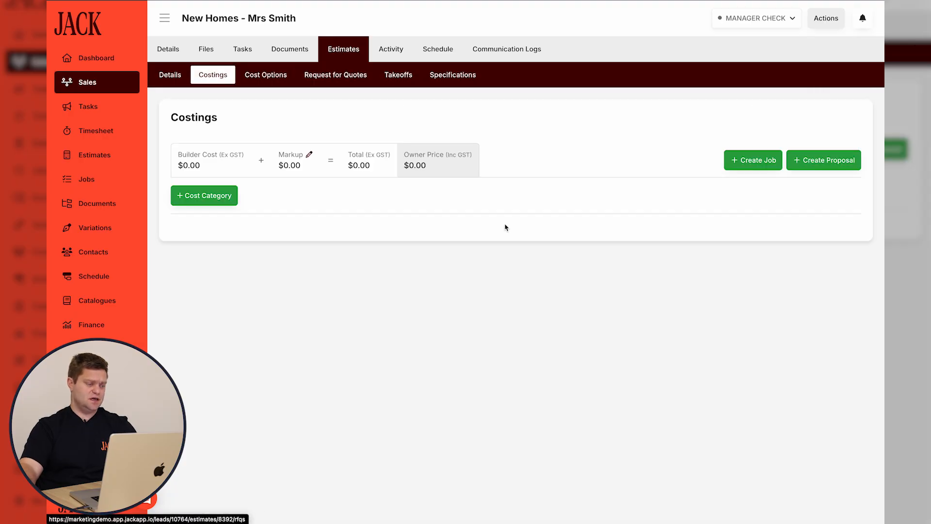
scroll(231, 345, "down", 6)
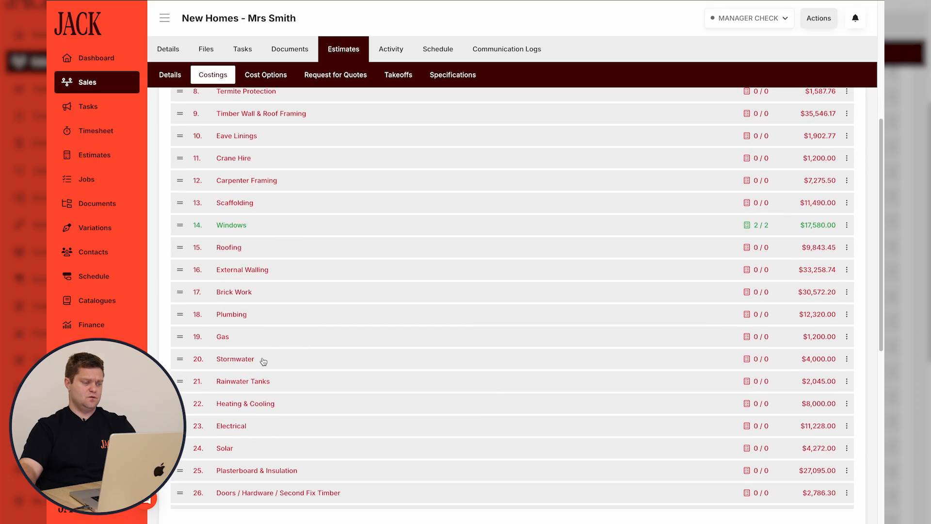
left_click(265, 402)
scroll(315, 369, "down", 5)
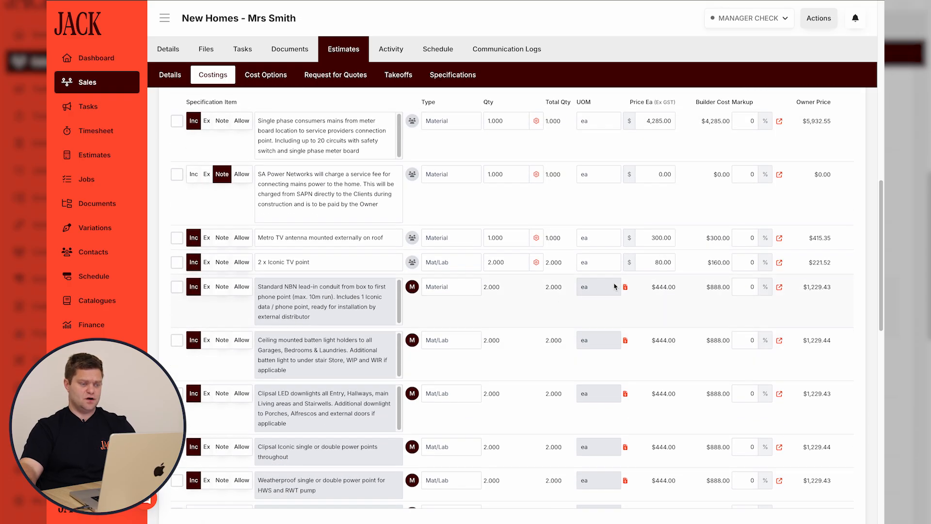
scroll(608, 396, "down", 4)
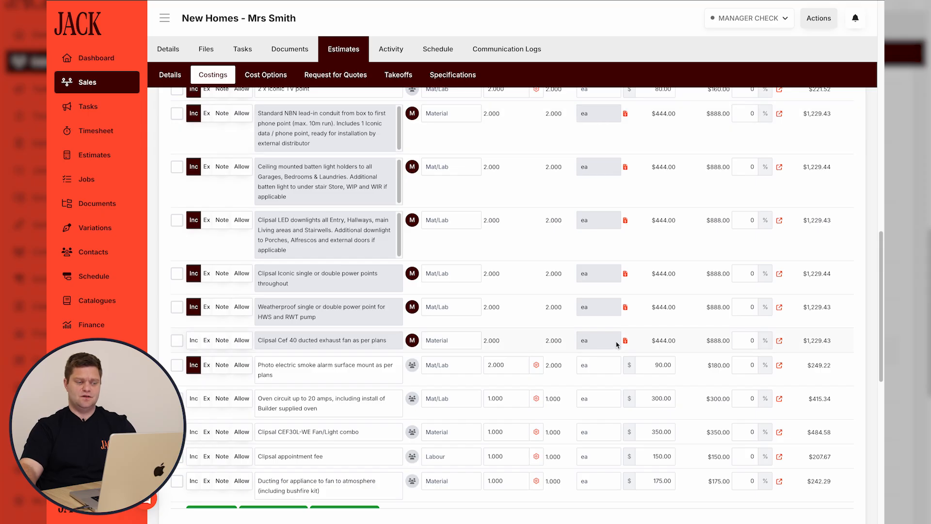
scroll(614, 332, "up", 1)
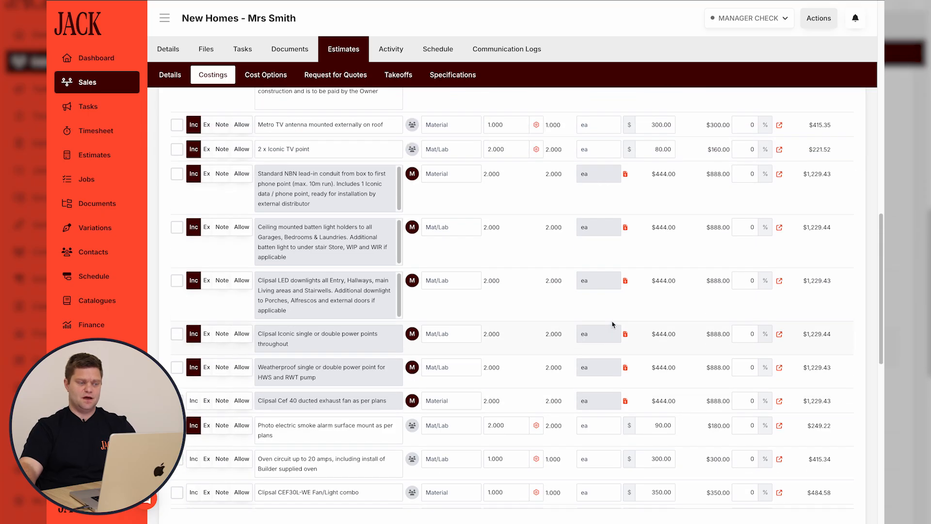
left_click(410, 178)
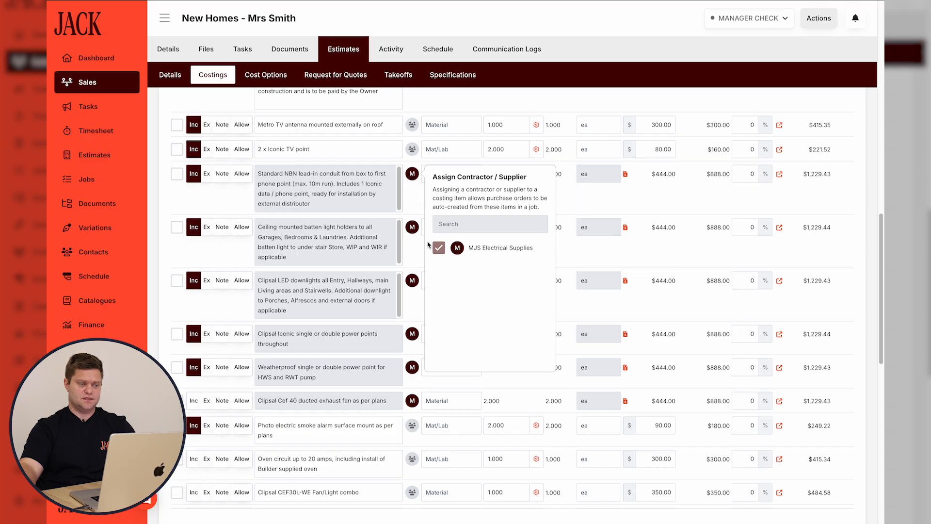
left_click(603, 244)
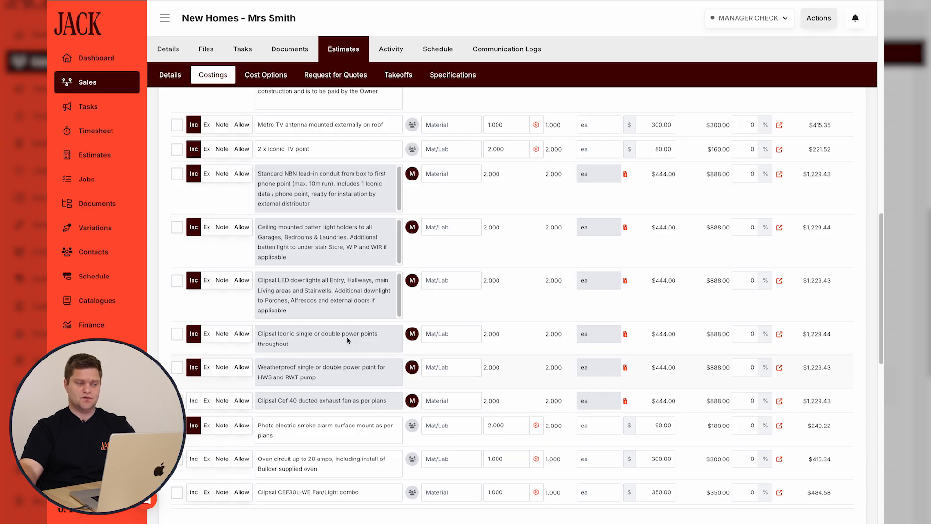
scroll(430, 222, "up", 5)
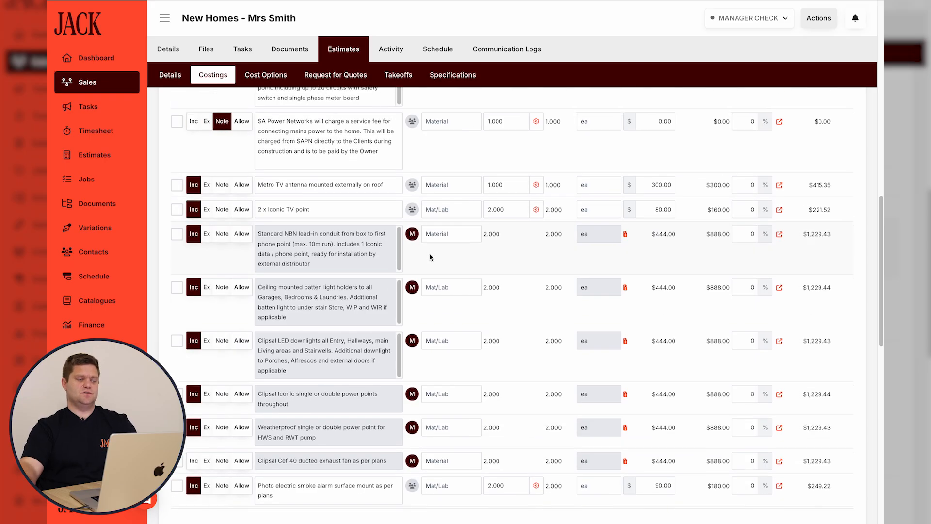
left_click(437, 188)
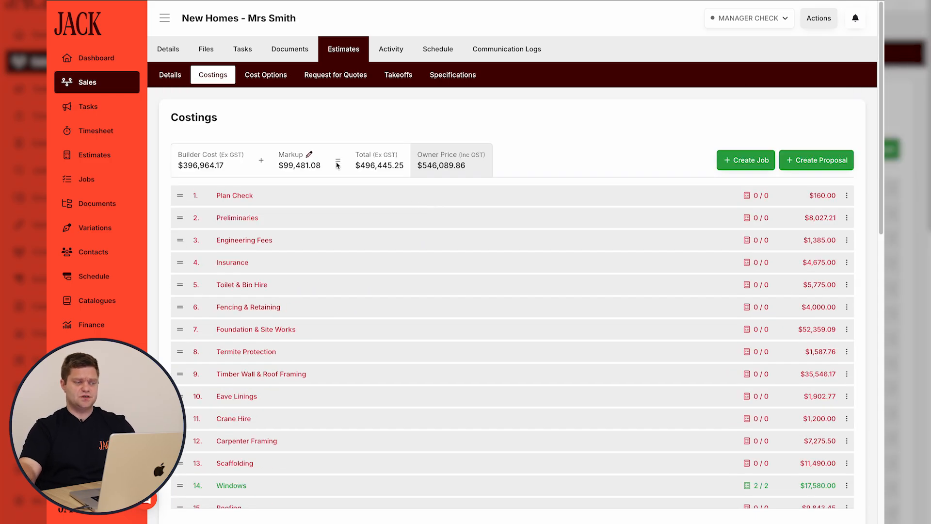
- Set the estimate's global markup to 30%
left_click_drag(278, 156, 300, 156)
left_click(309, 156)
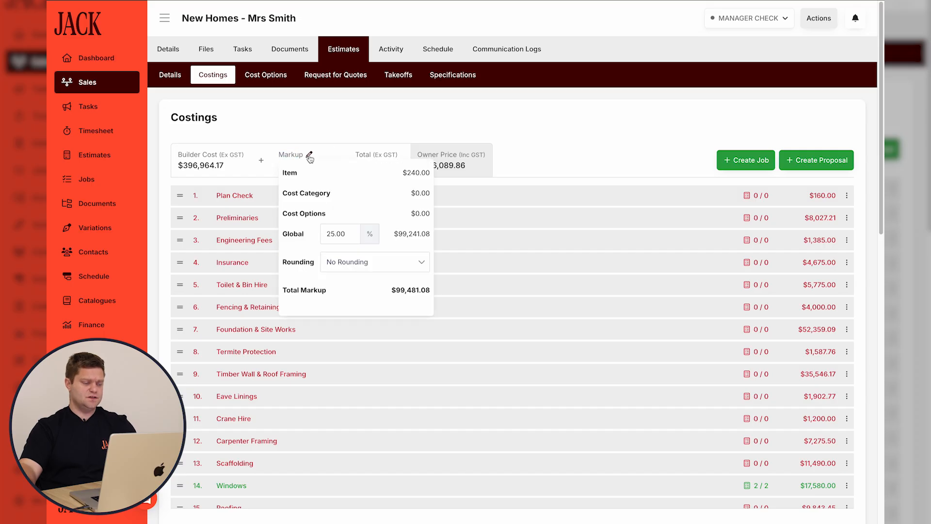
left_click(356, 229)
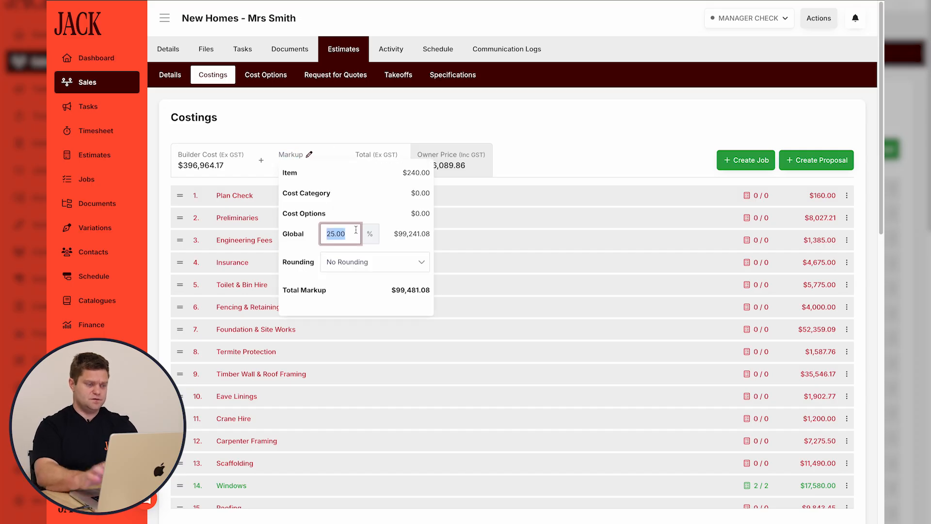
type("30")
left_click(517, 166)
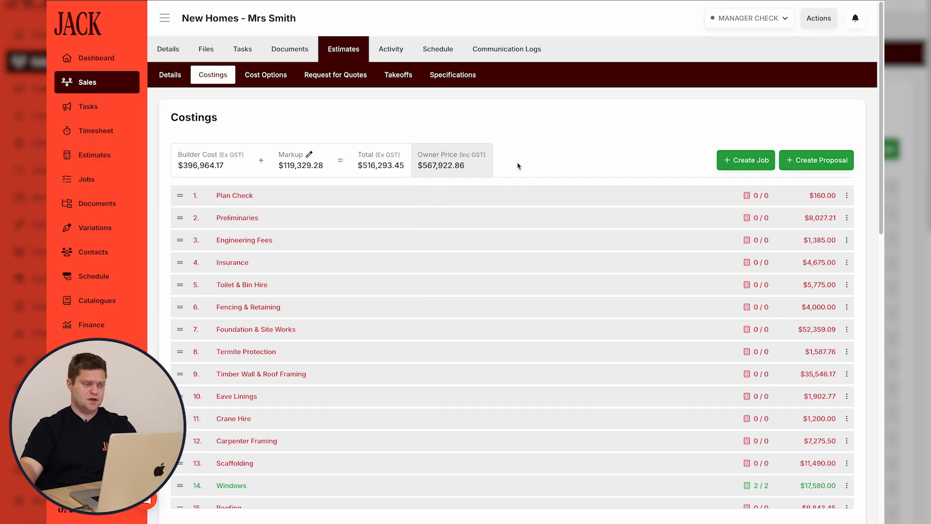
- Try an individual 10% markup on the standard inclusion minimum 6 bins item under Toilet & Bin Hire
left_click(552, 292)
scroll(566, 289, "down", 2)
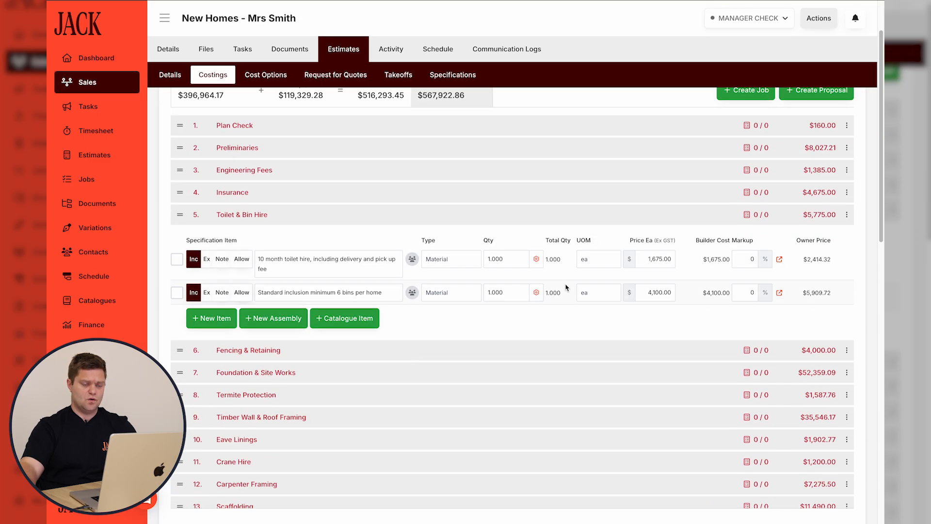
left_click(751, 288)
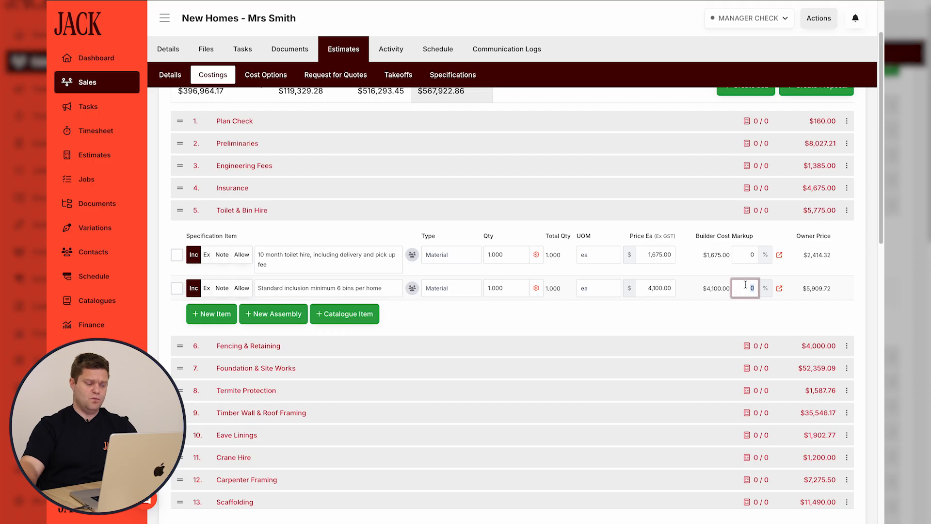
type("10")
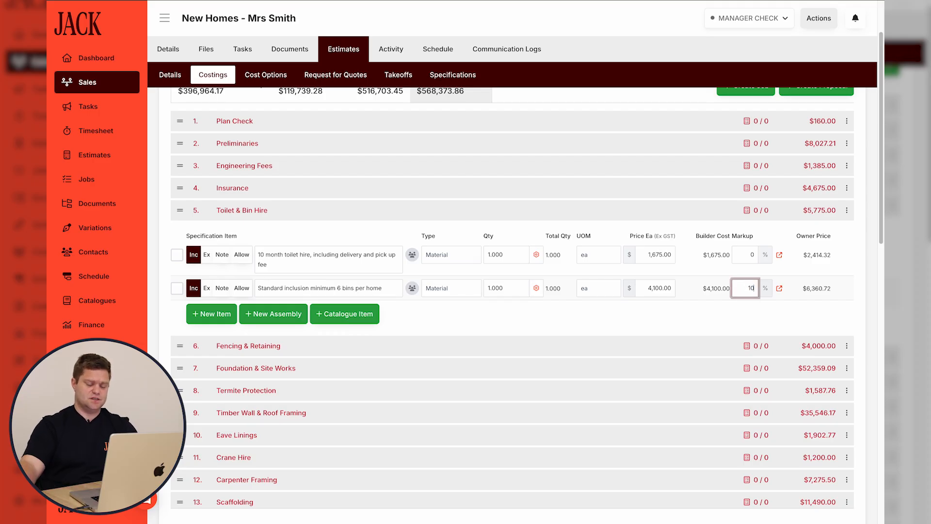
left_click(803, 321)
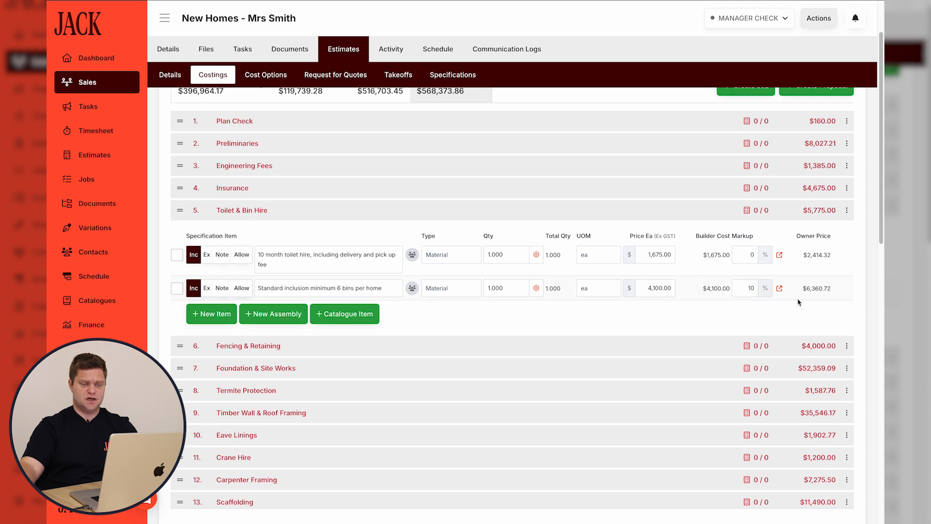
left_click(750, 288)
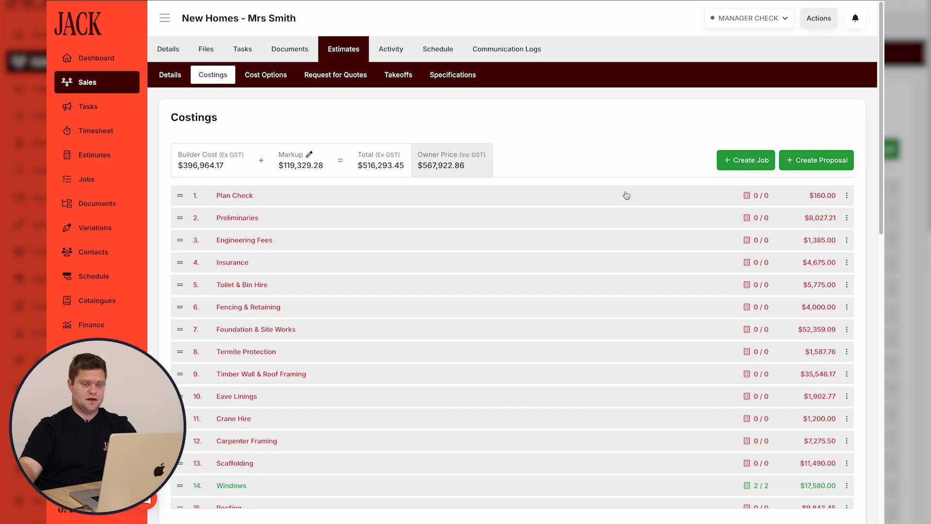
- Create a proposal from the estimate as a blank document and look over its recipient, site and document details
left_click(824, 163)
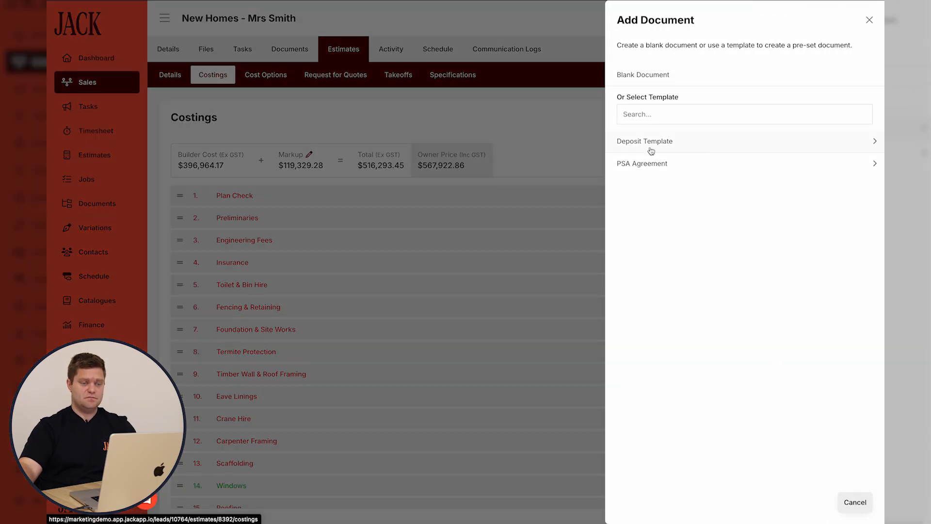
left_click(661, 76)
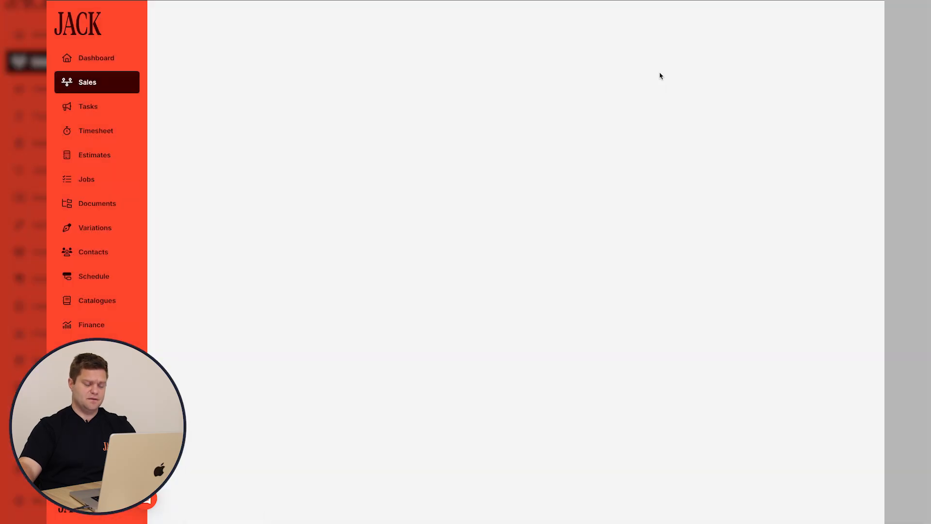
left_click_drag(218, 167, 265, 168)
left_click_drag(362, 178, 613, 170)
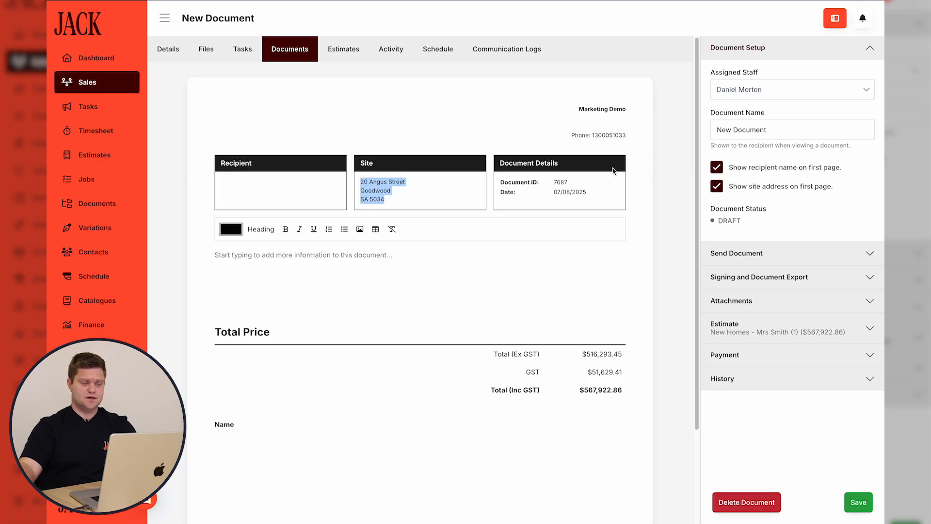
- Save the proposal with the client as its recipient and set the document expiry to 90 days
left_click(780, 255)
left_click(742, 122)
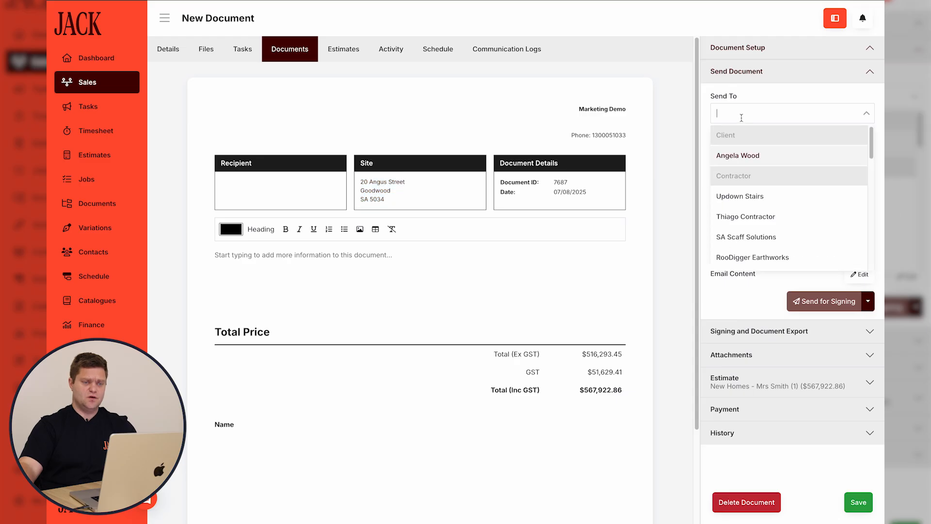
left_click(750, 156)
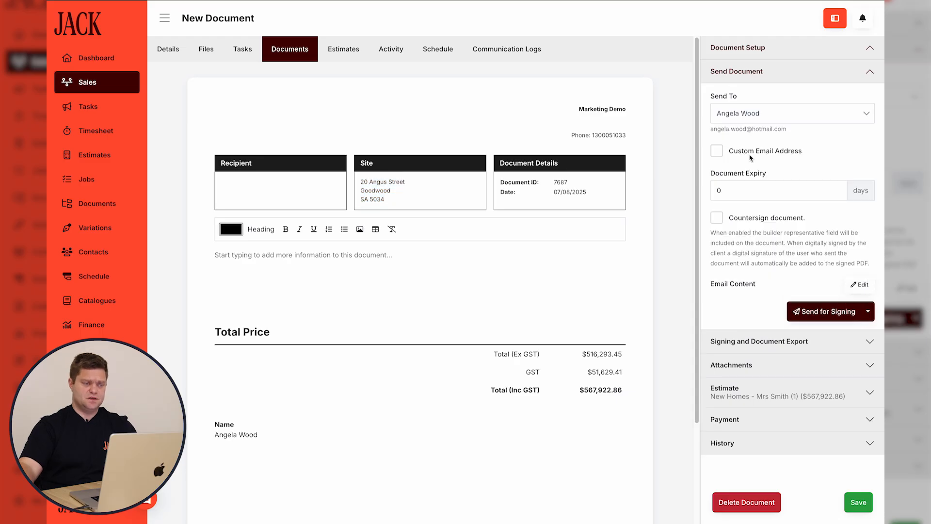
left_click(858, 502)
double_click(769, 195)
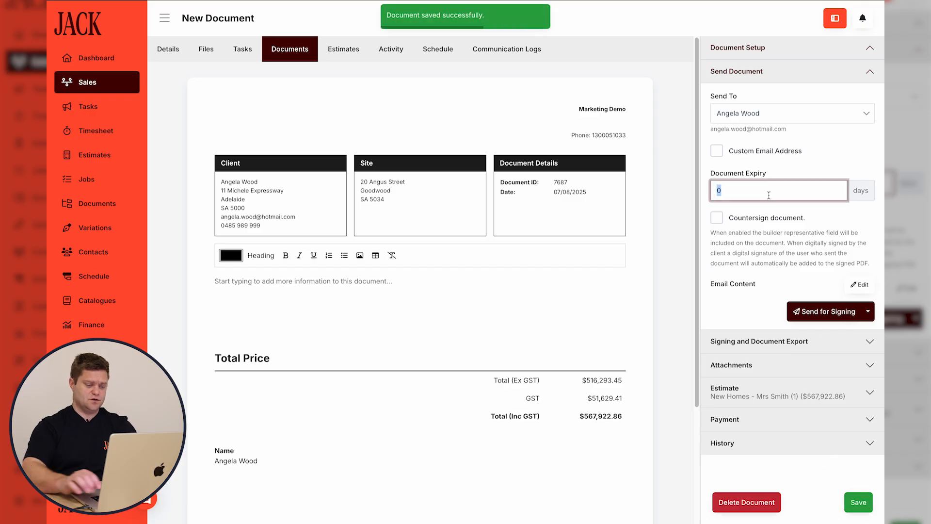
type("90")
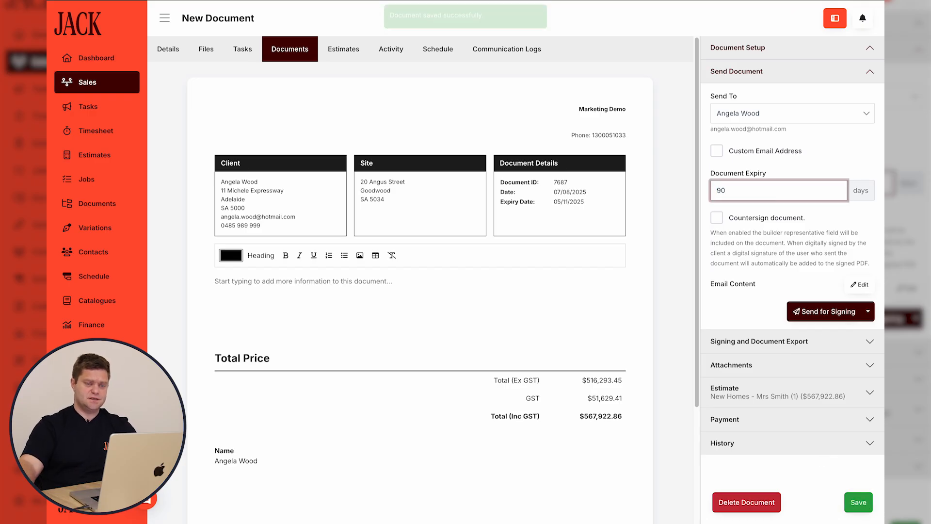
- Check the proposal's export and attachment options, and include the estimate's specifications in the document
left_click(766, 345)
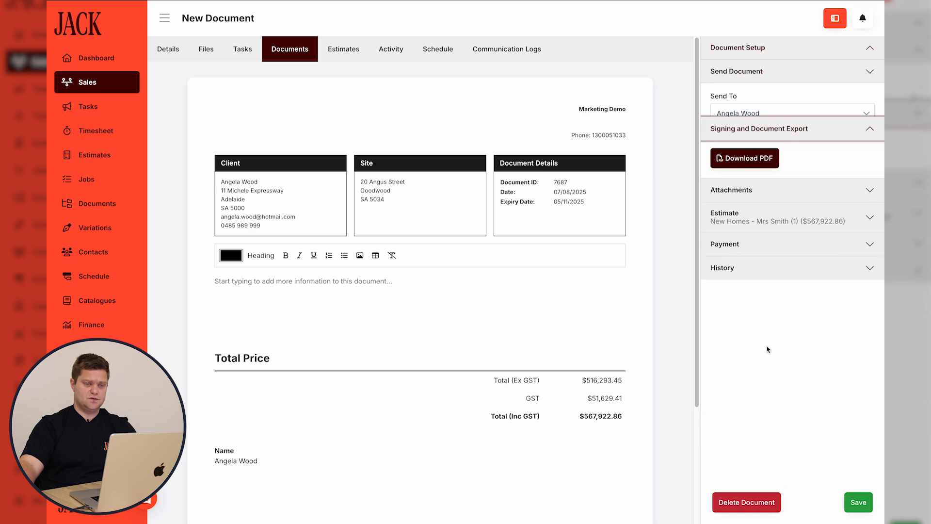
left_click(755, 167)
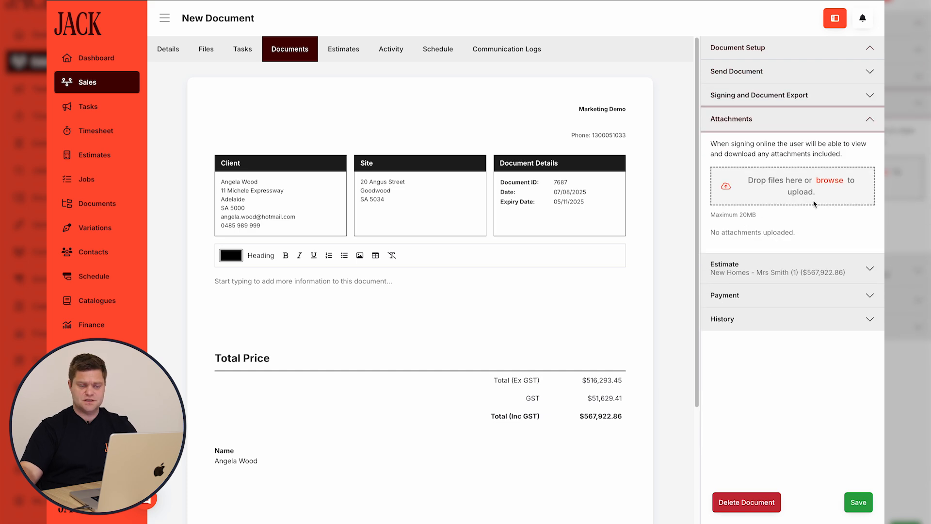
left_click(799, 131)
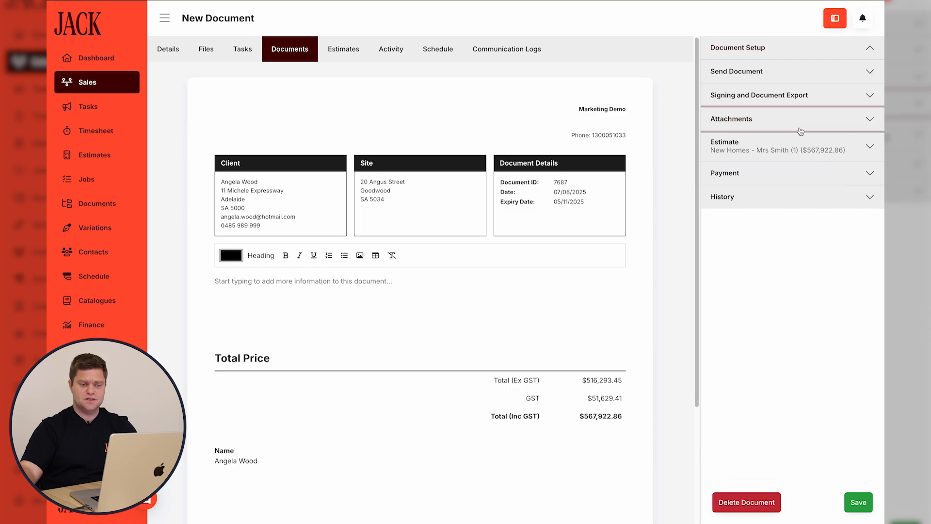
left_click(800, 159)
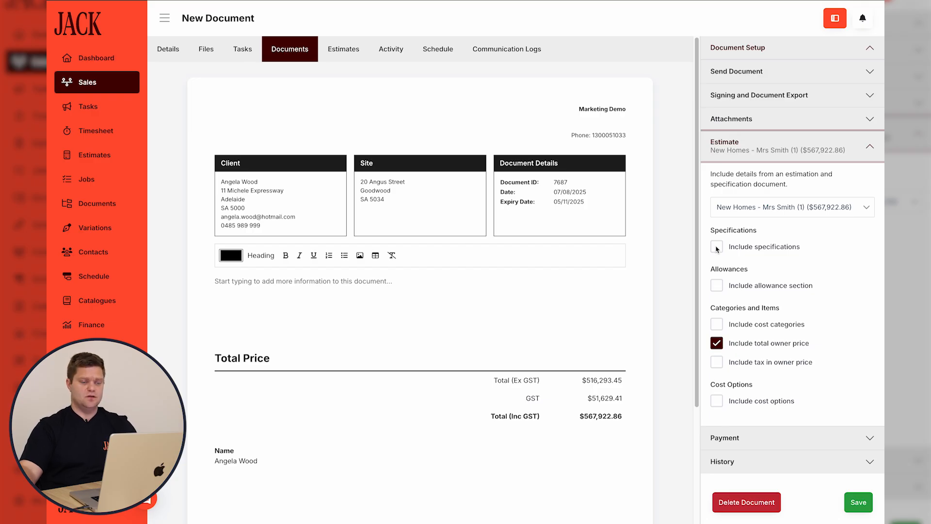
left_click(716, 248)
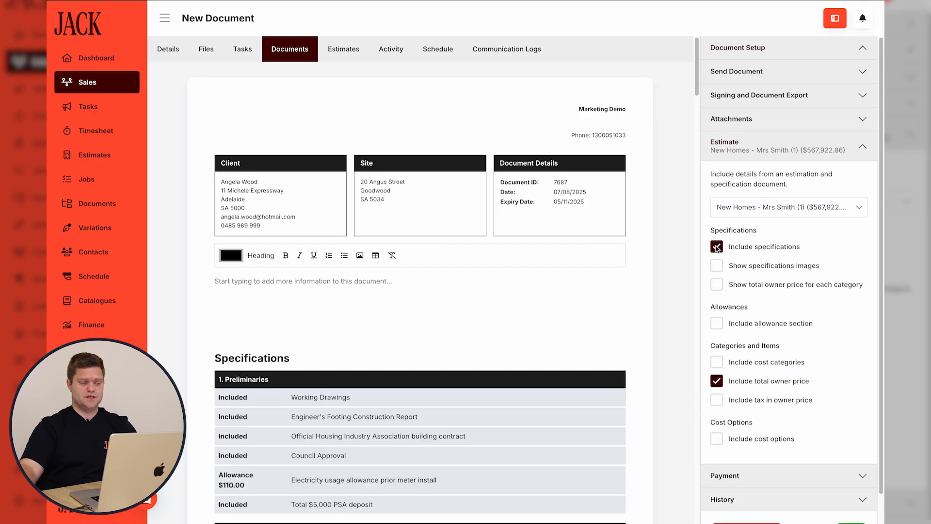
- Examine the proposal's specifications list, focusing on the Preliminaries items and their inclusion and allowance labels
scroll(398, 274, "down", 3)
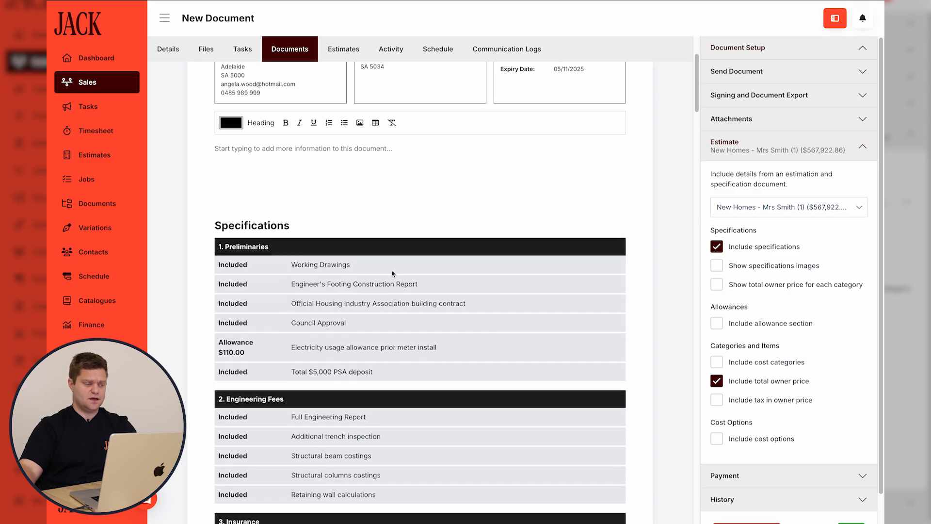
left_click_drag(238, 270, 230, 319)
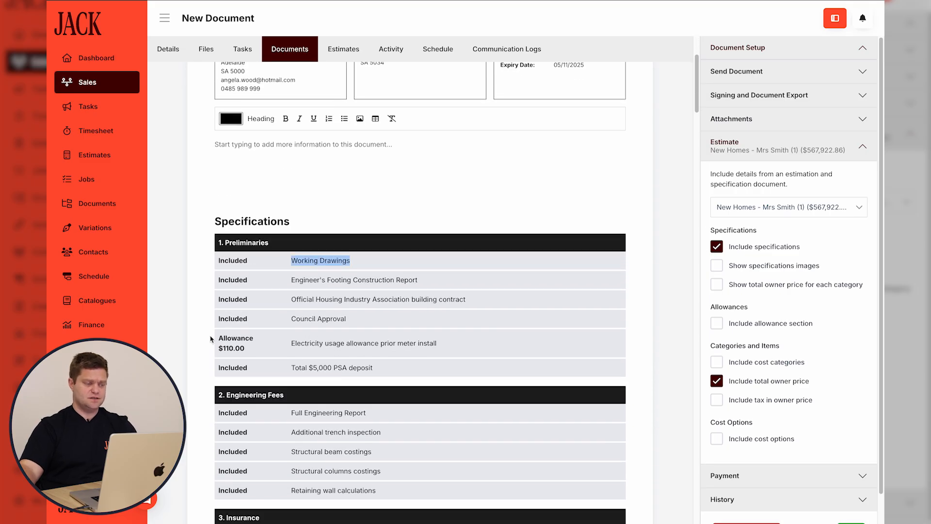
scroll(210, 339, "down", 2)
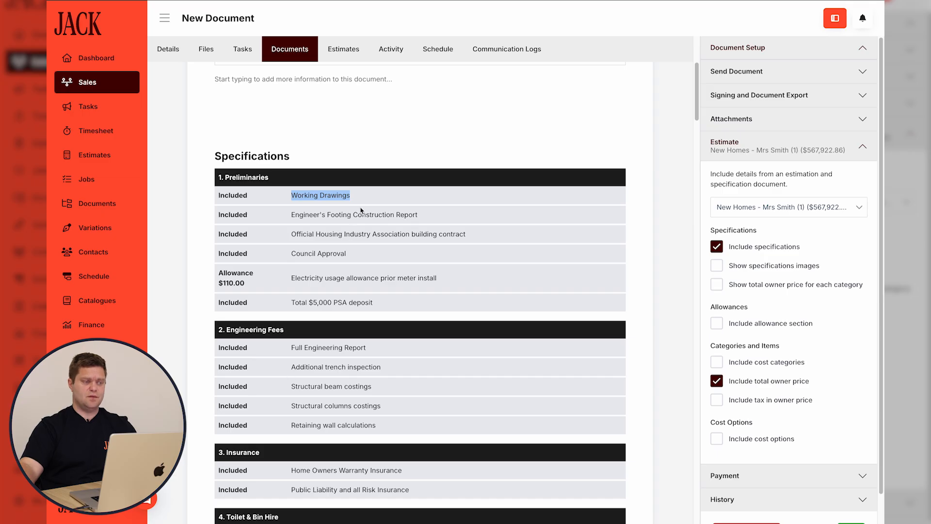
left_click(279, 178)
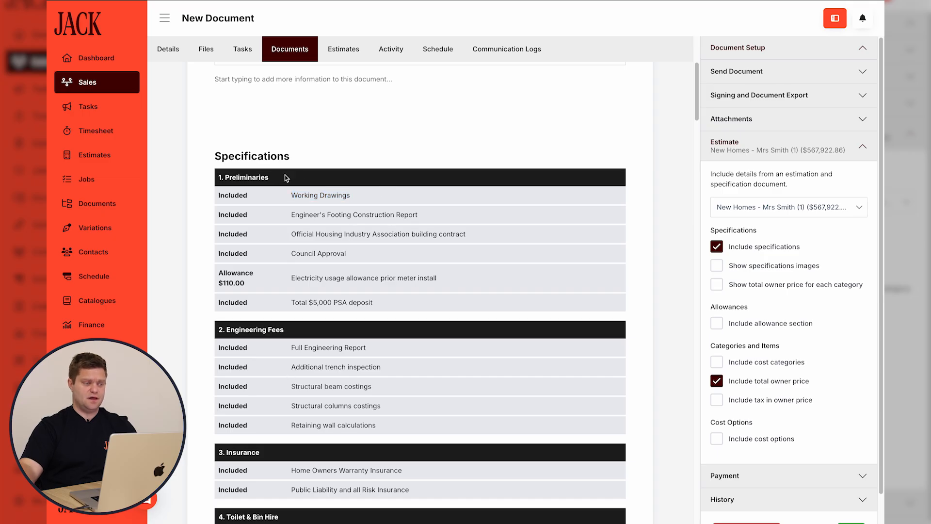
left_click_drag(293, 199, 339, 196)
left_click_drag(257, 201, 216, 196)
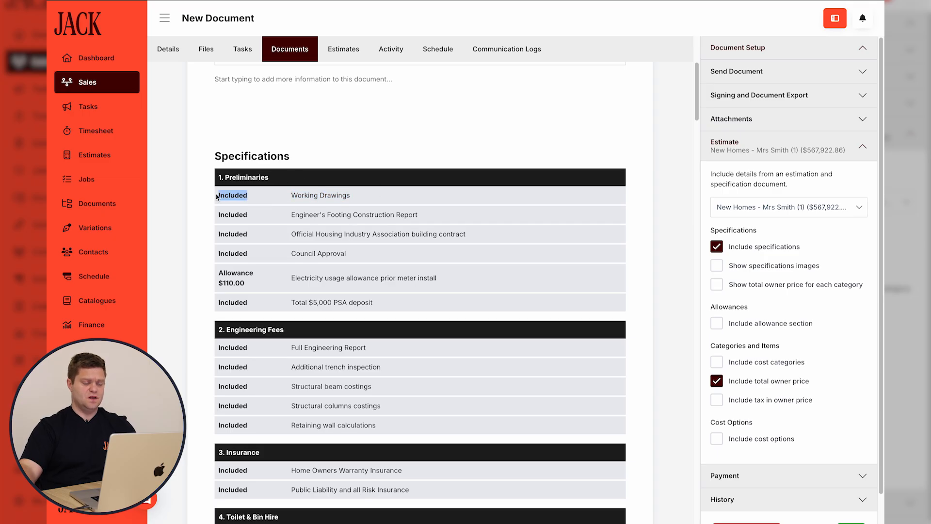